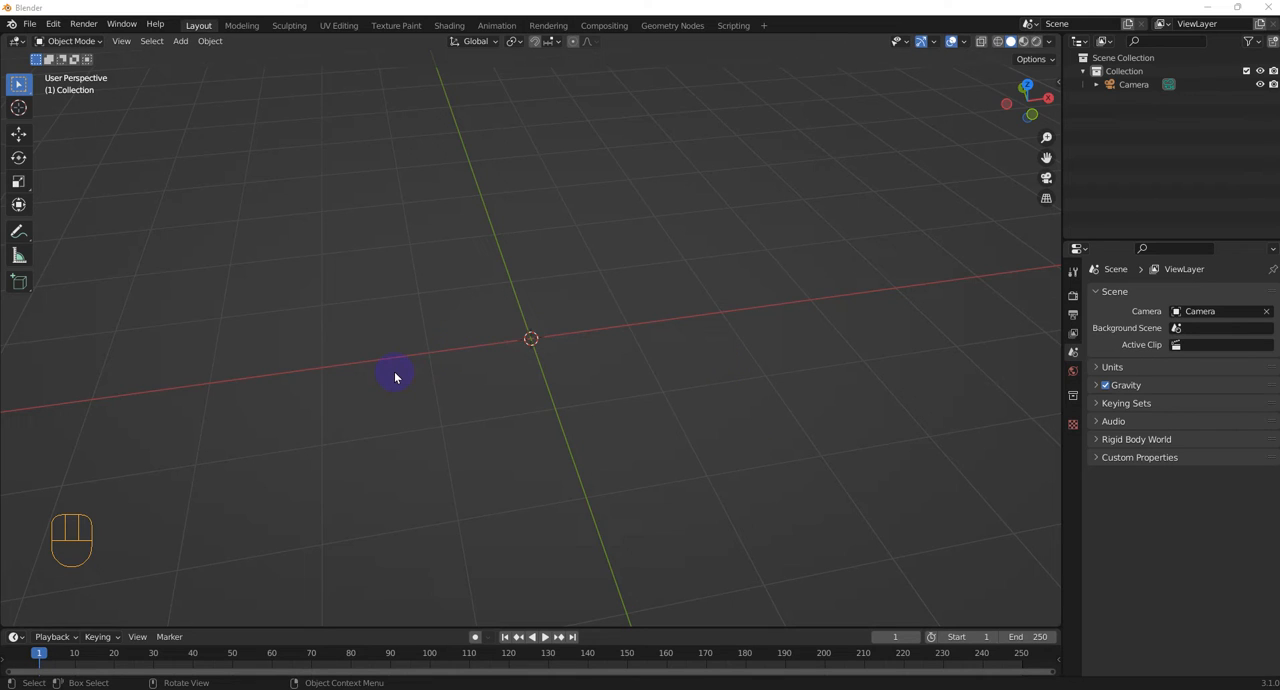
Add a UV sphere mesh at the centre of the scene
key(shift+a)
mouse_move(443, 366)
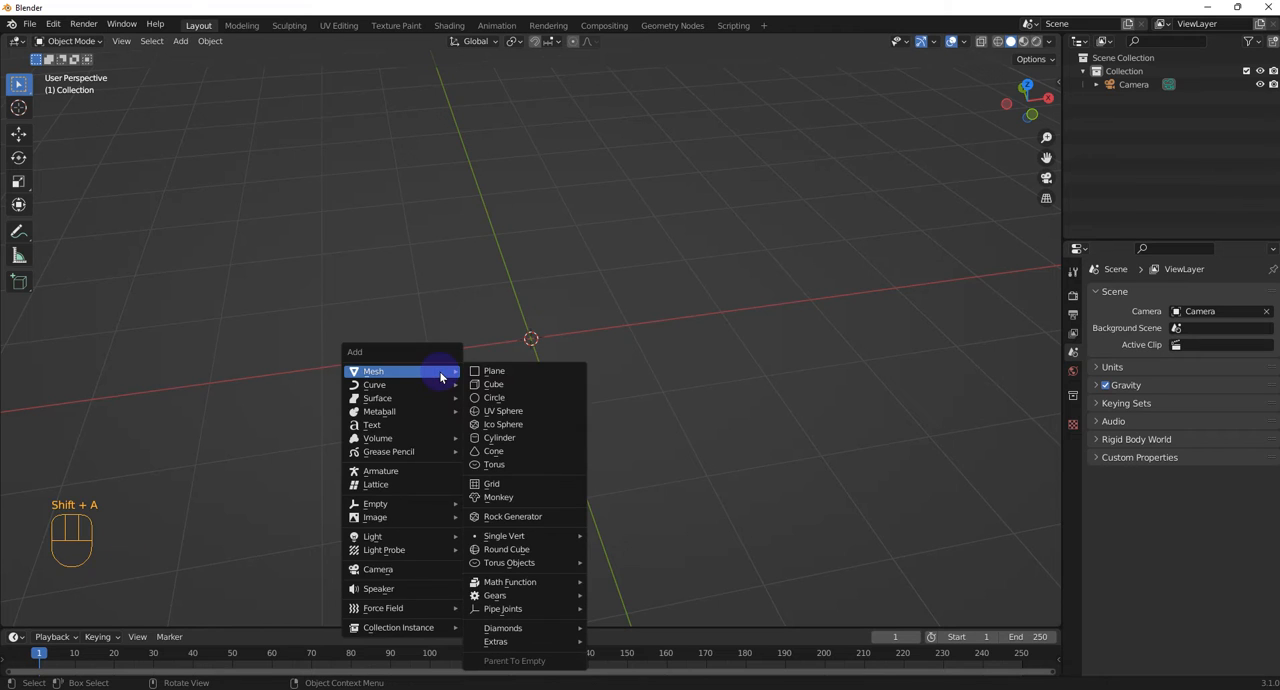
click(508, 411)
scroll(547, 288, up, 1)
click(546, 265)
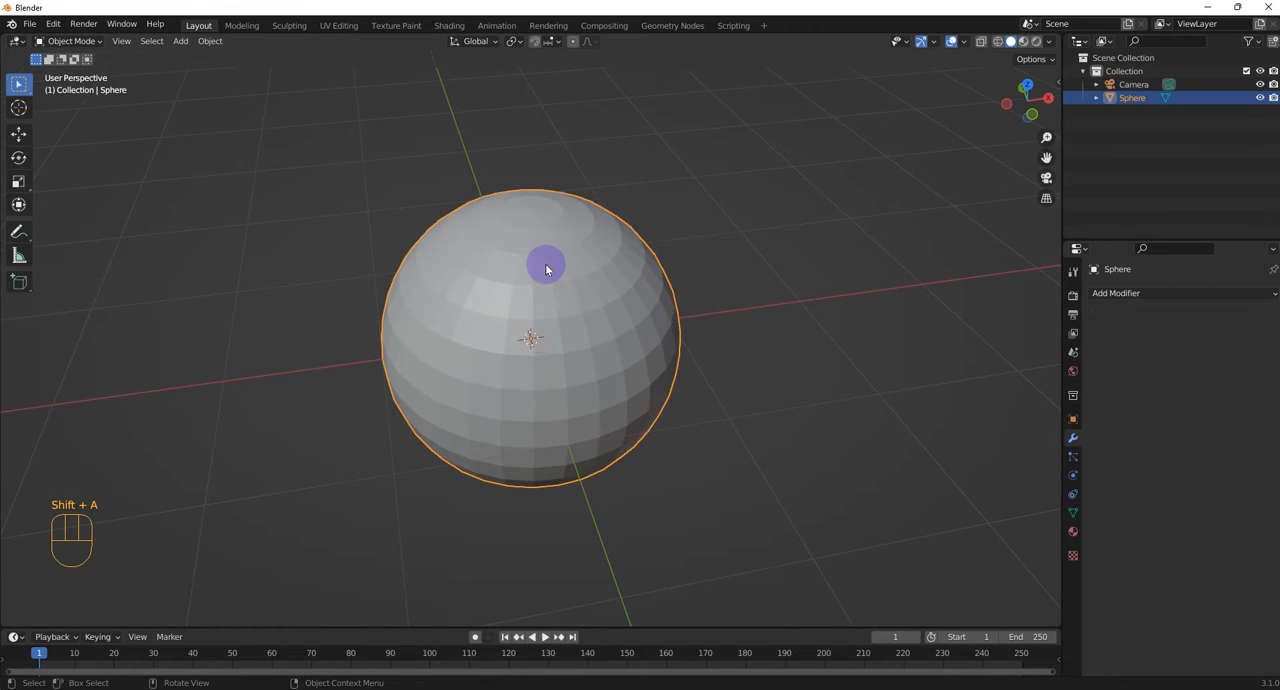
Delete the sphere's top pole vertex in Edit Mode to open a round hole, and select all the remaining geometry
key(Tab)
click(651, 266)
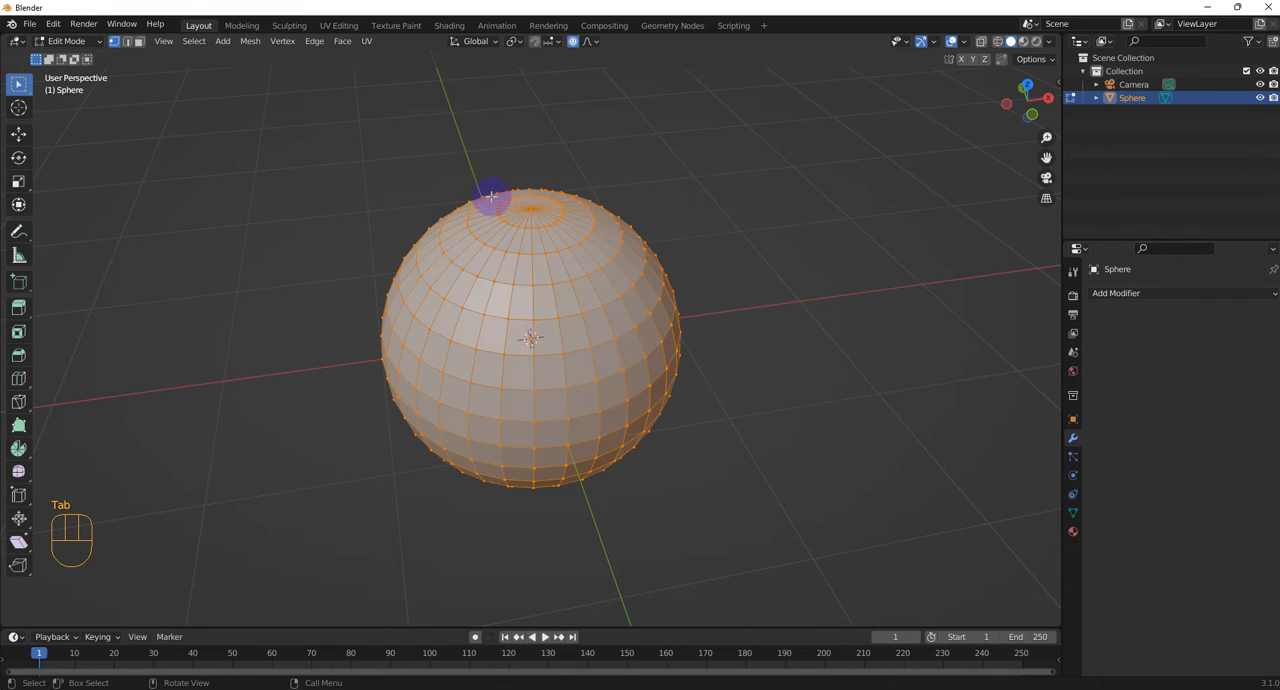
click(519, 203)
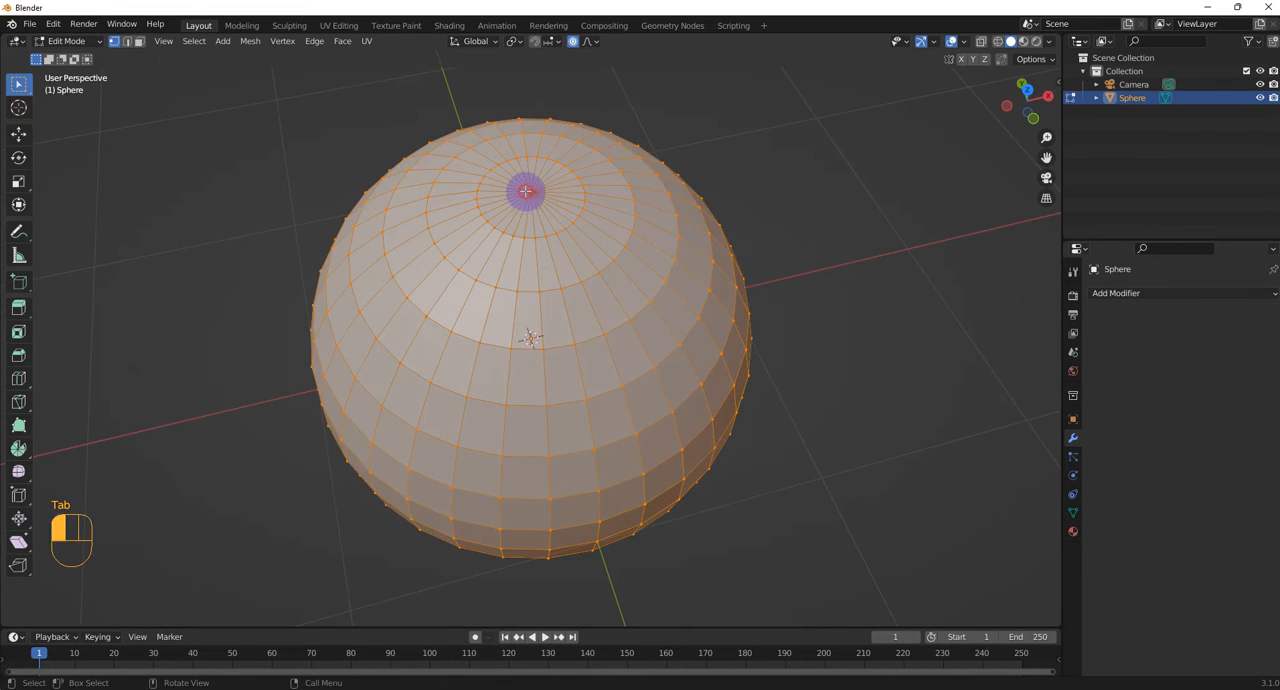
middle_drag(523, 191, 575, 217)
key(Delete)
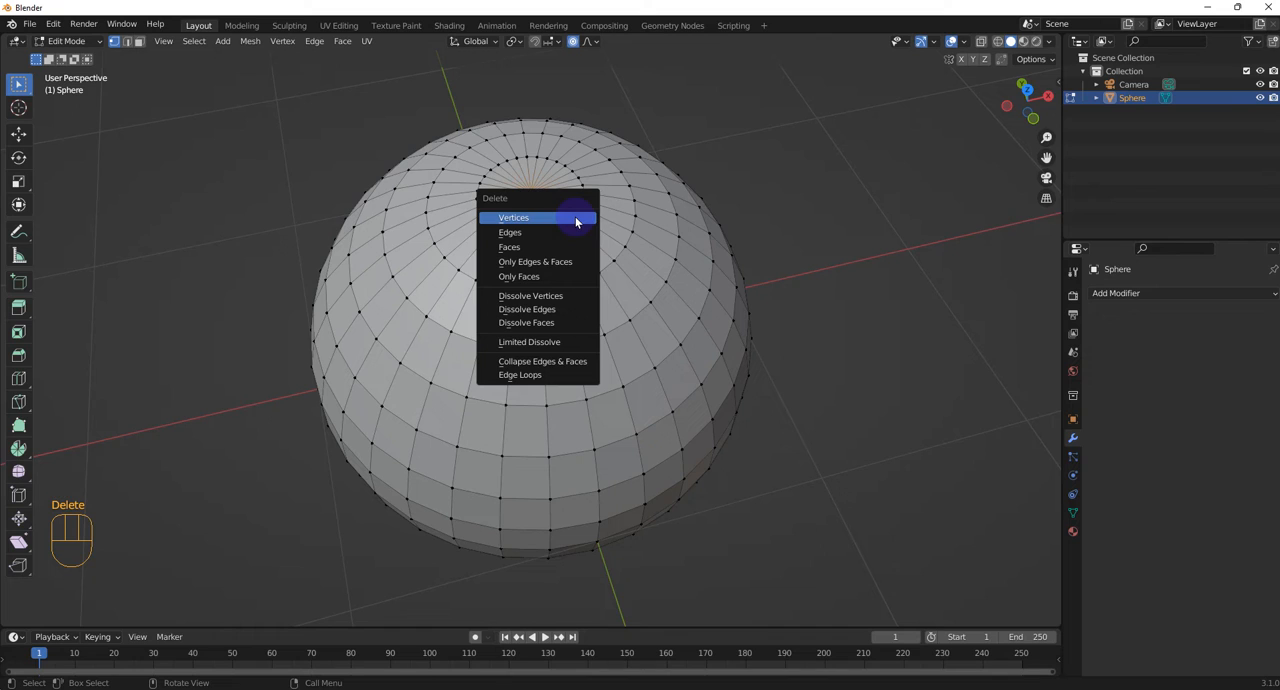
click(568, 218)
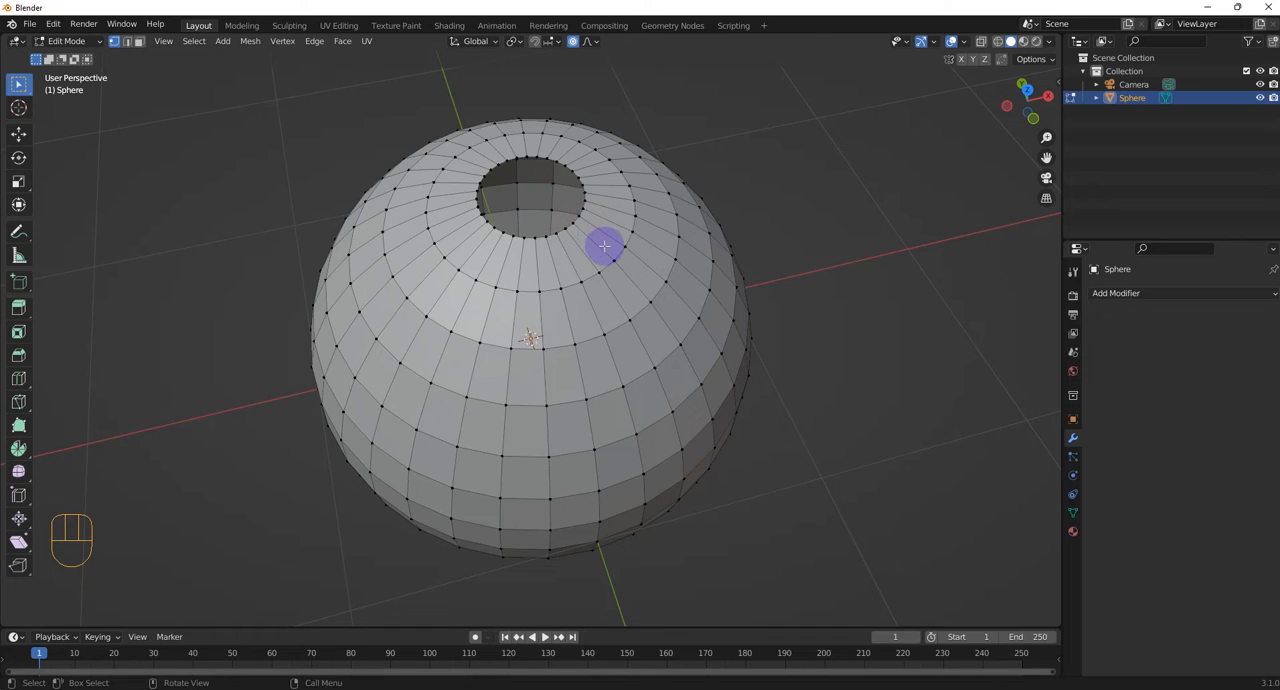
key(a)
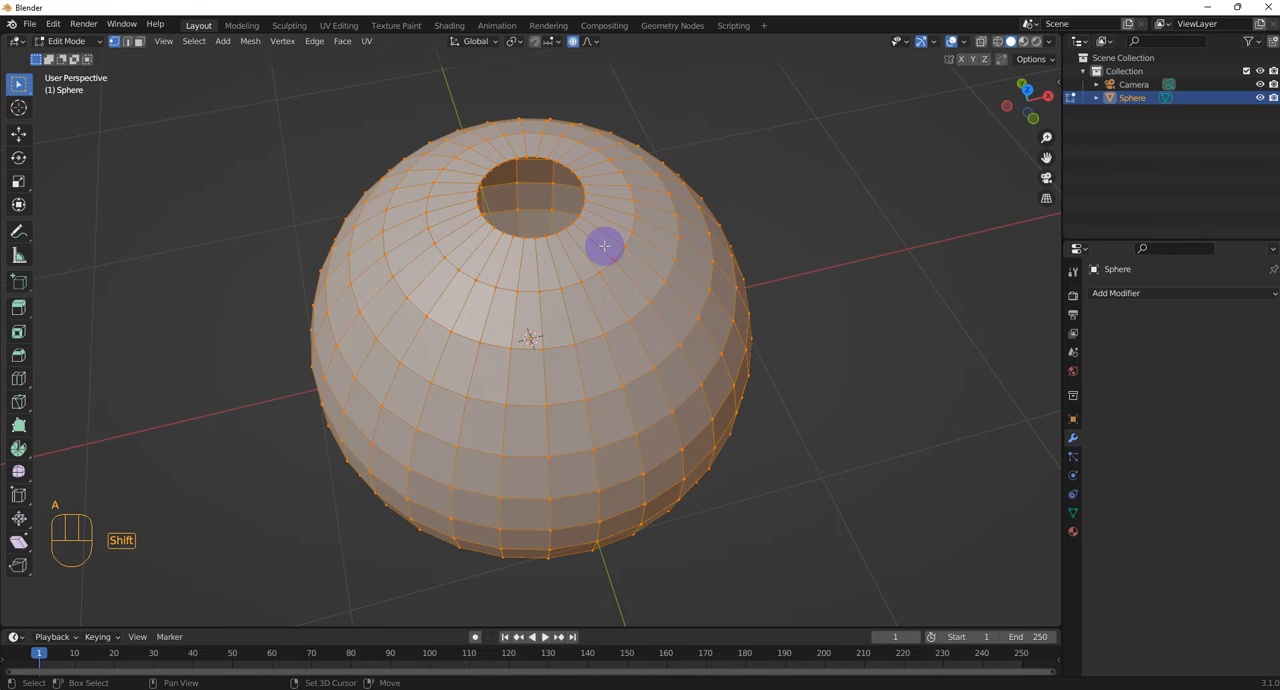
Try to duplicate the selected mesh with the copy shifted freely upward, and undo the duplication
key(shift+d)
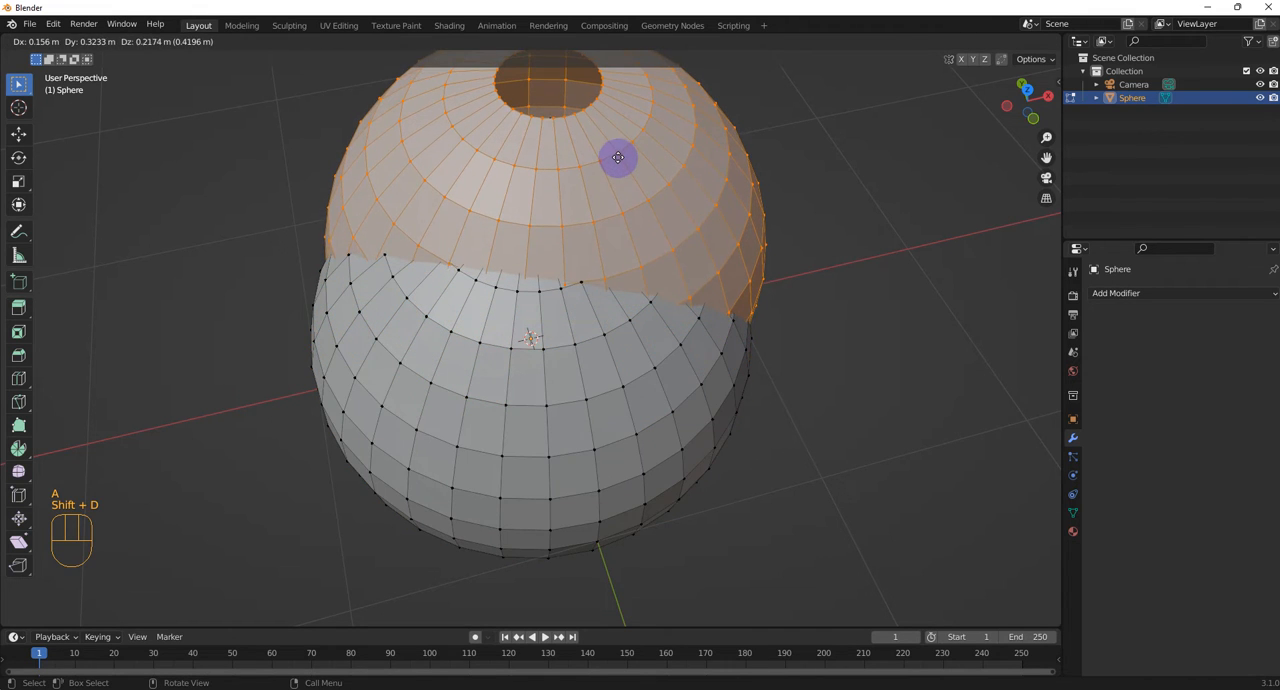
click(612, 156)
scroll(644, 241, down, 4)
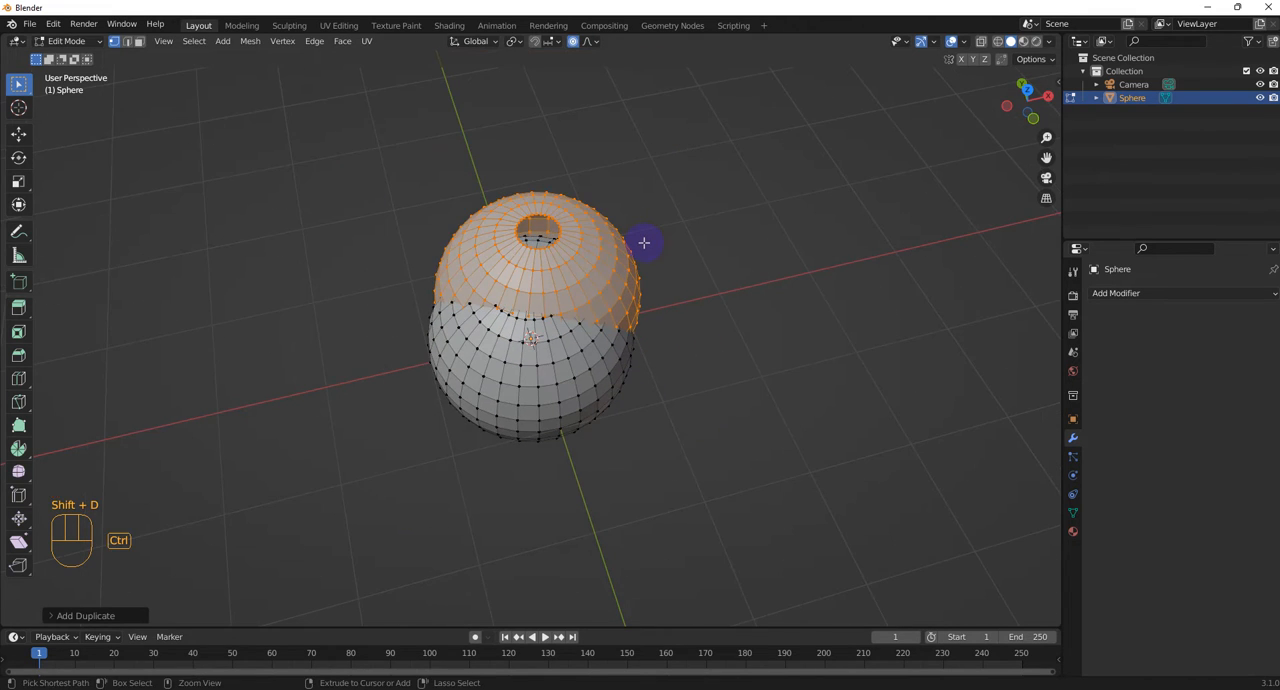
key(ctrl+z)
Try rotating the whole opened sphere 180° about the X axis
middle_drag(646, 297, 609, 258)
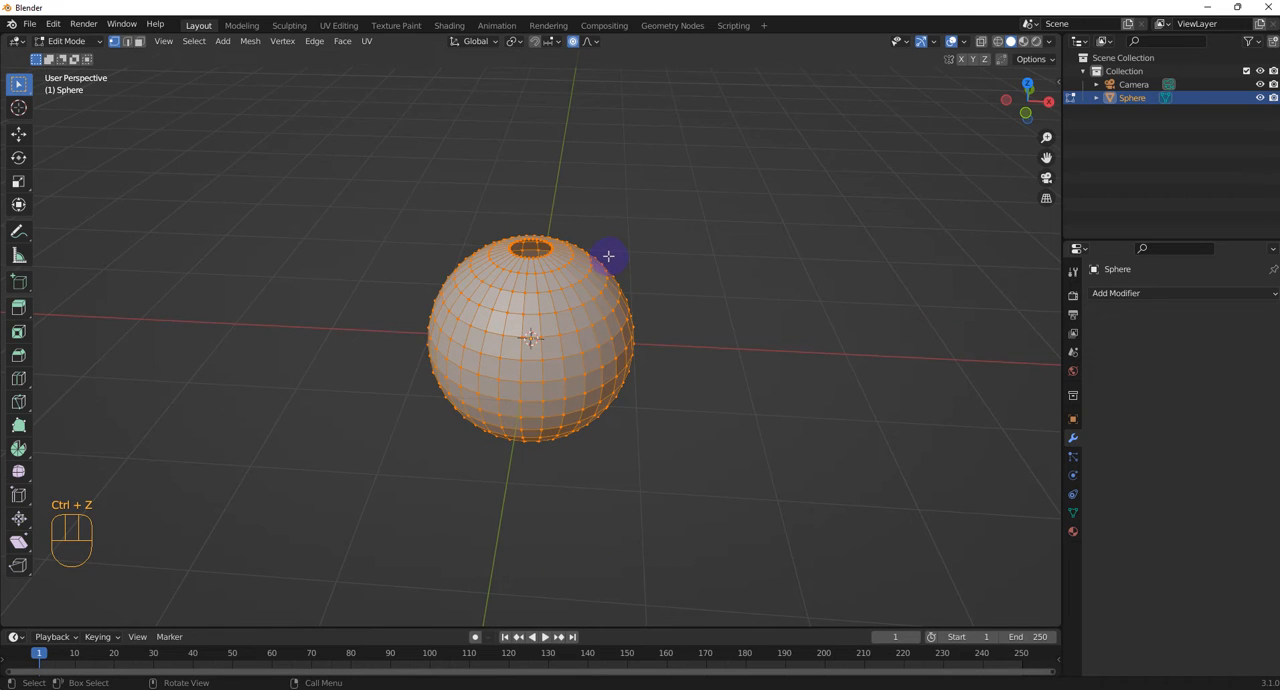
key(r)
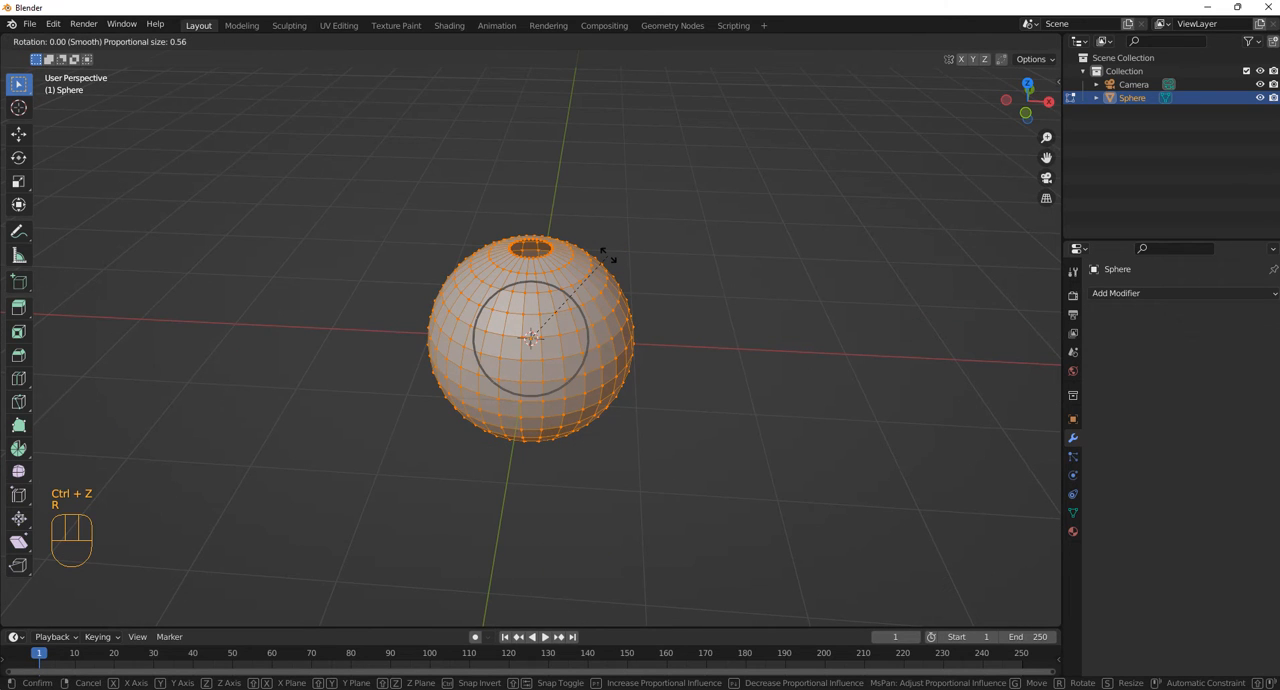
key(x)
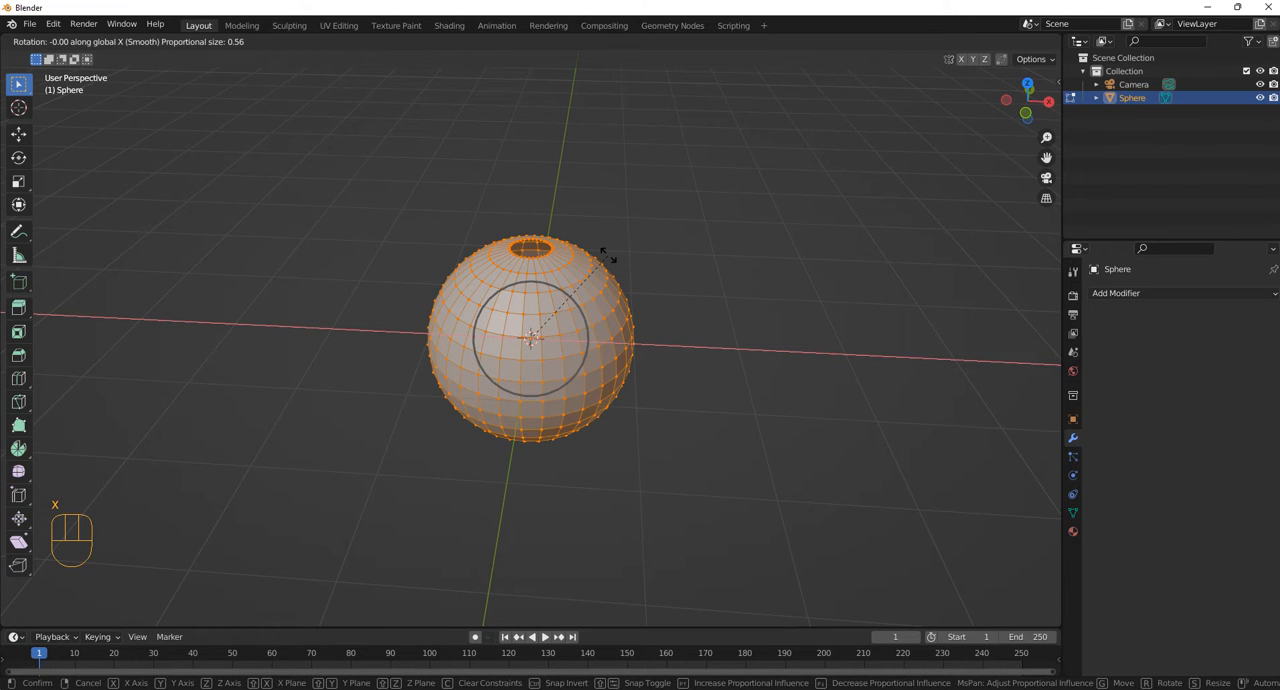
key(KP_1)
key(KP_8)
key(KP_0)
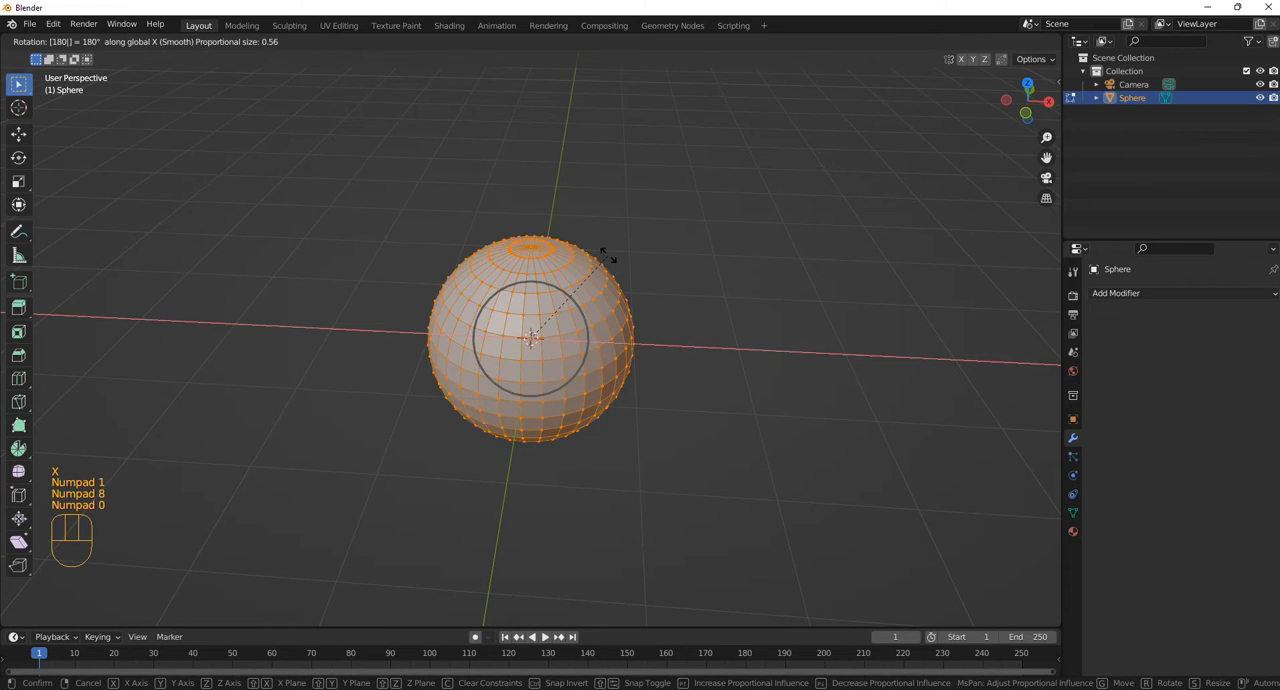
key(KP_Enter)
Undo the 180° rotation and restore the selection of the whole opened sphere
key(KP_Add)
key(g)
key(z)
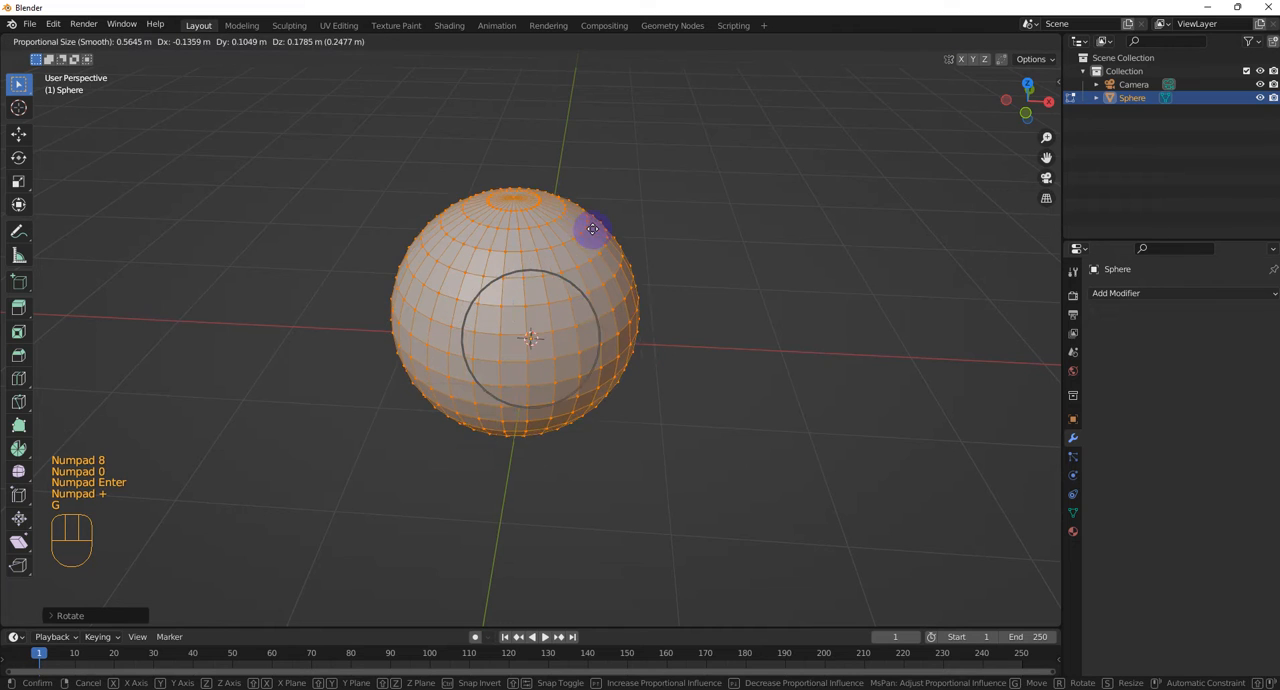
key(Escape)
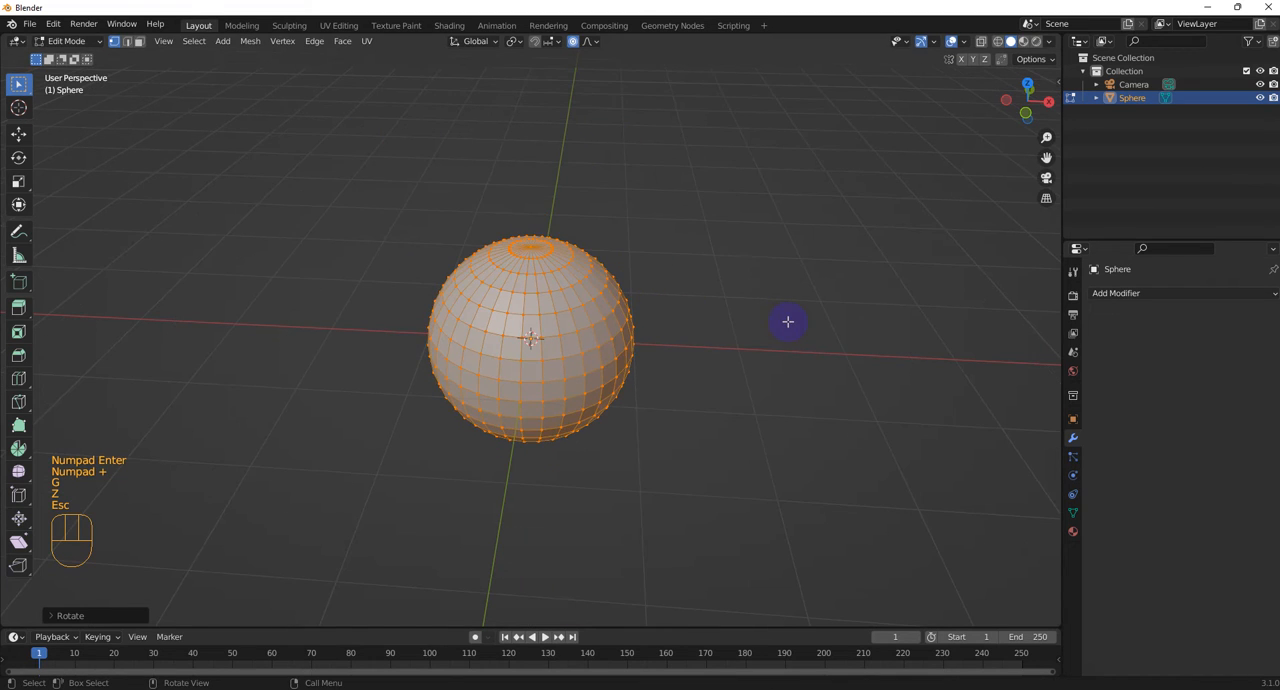
click(788, 322)
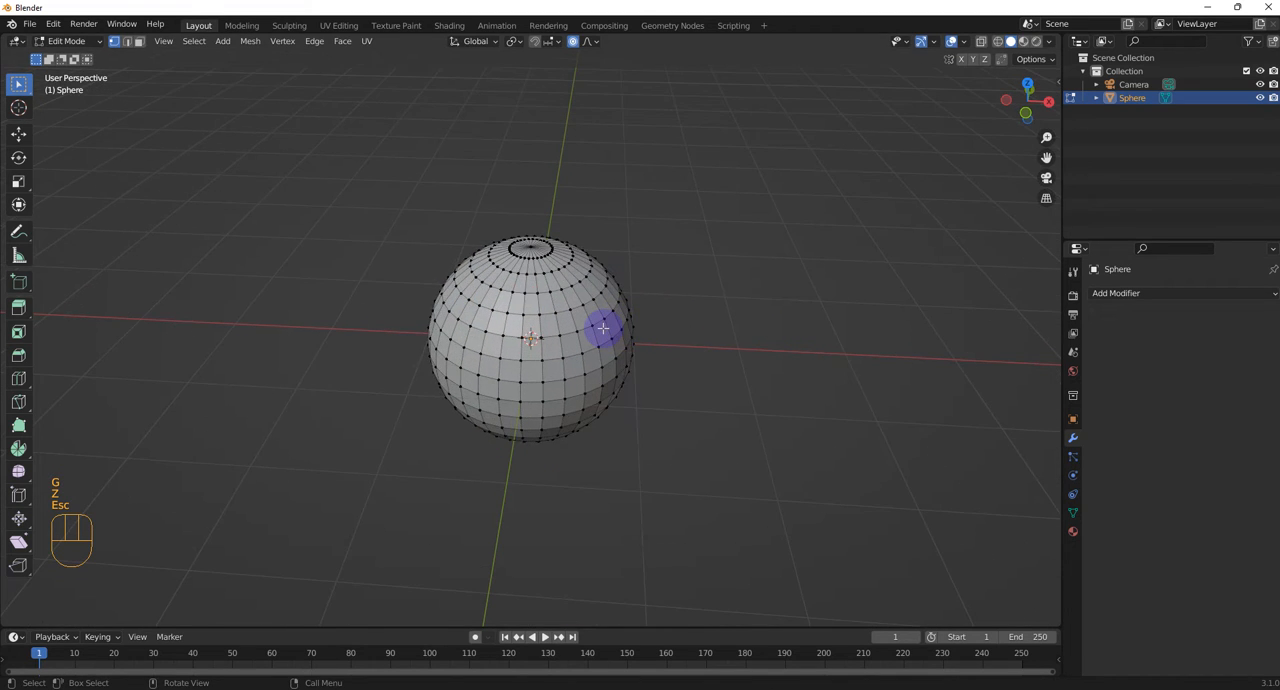
key(ctrl+z)
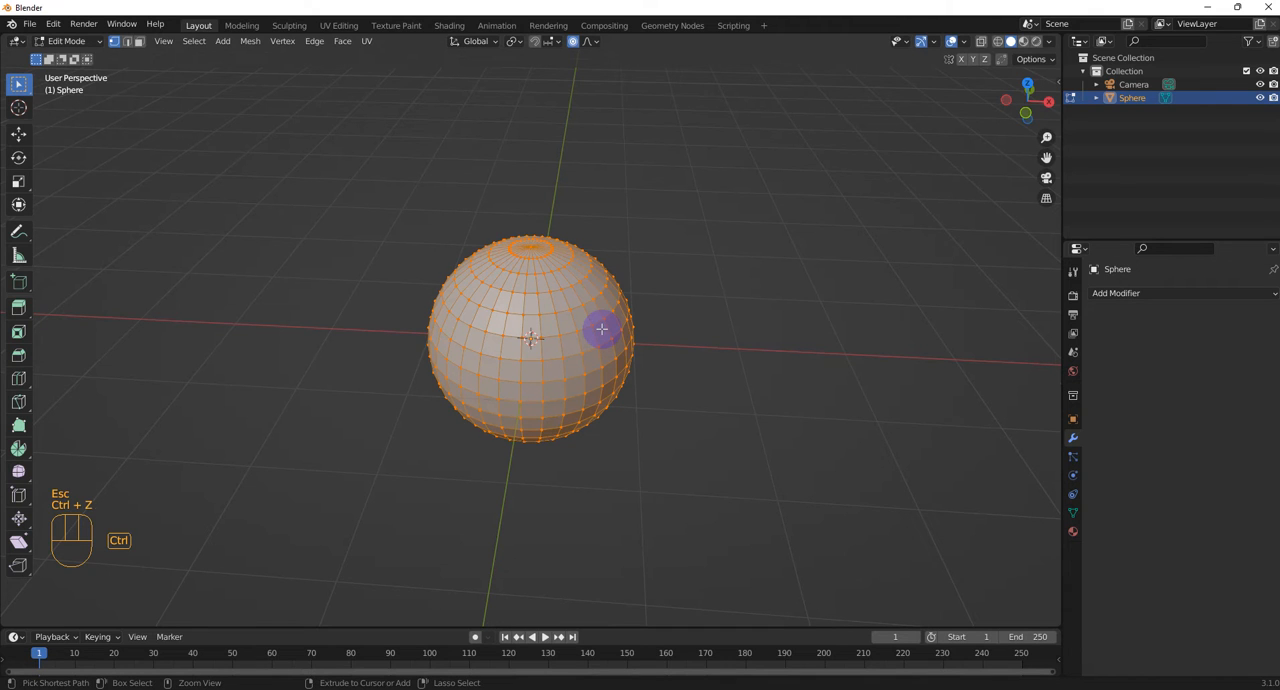
key(ctrl+z)
key(g)
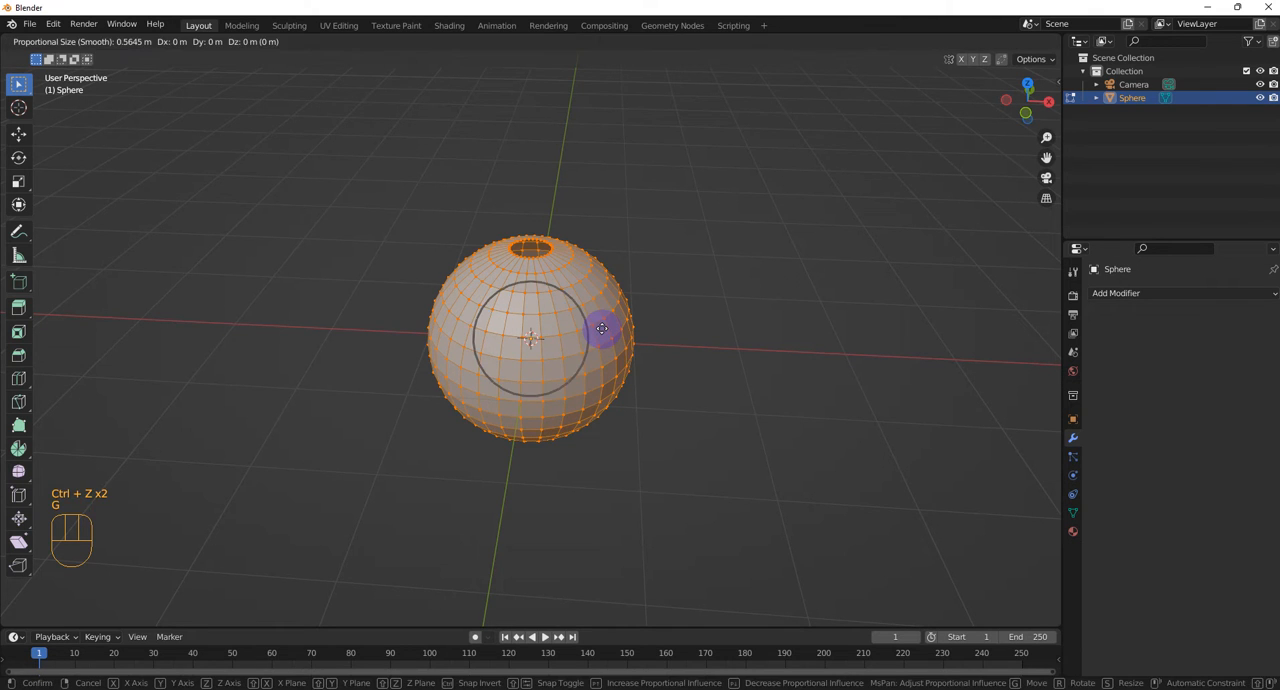
key(z)
key(Escape)
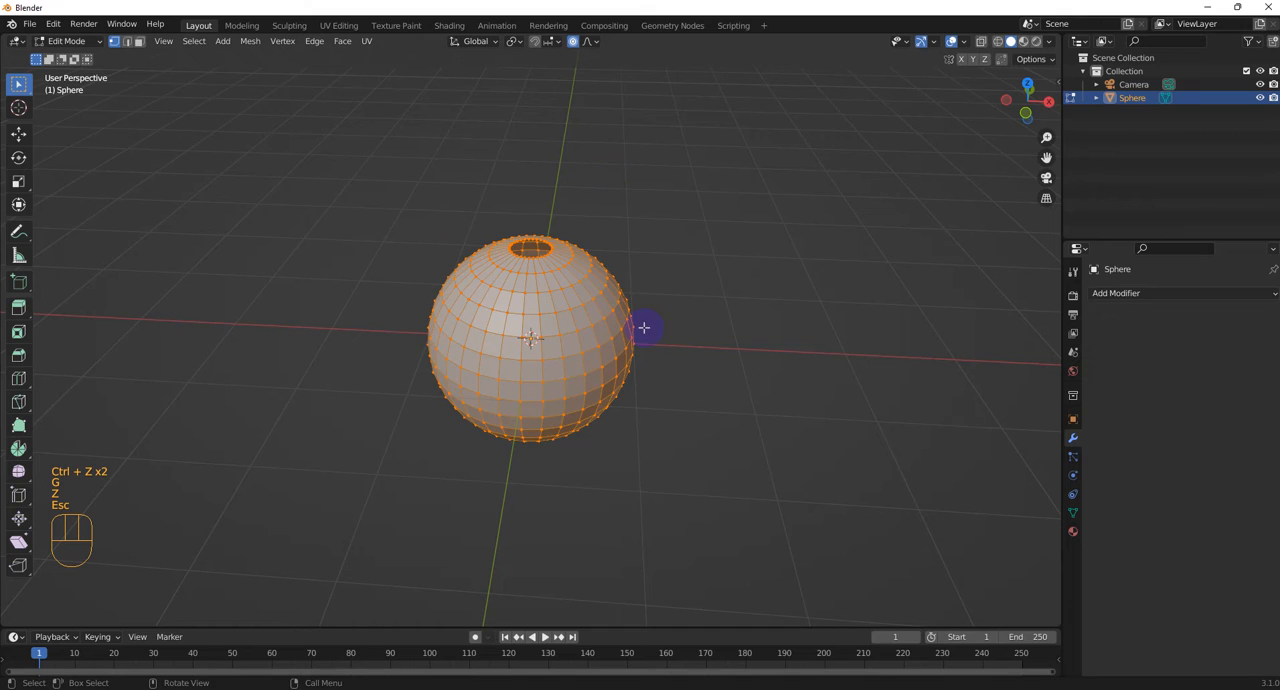
Try to fill the opening with a face from the full selection, and undo the fill
key(d)
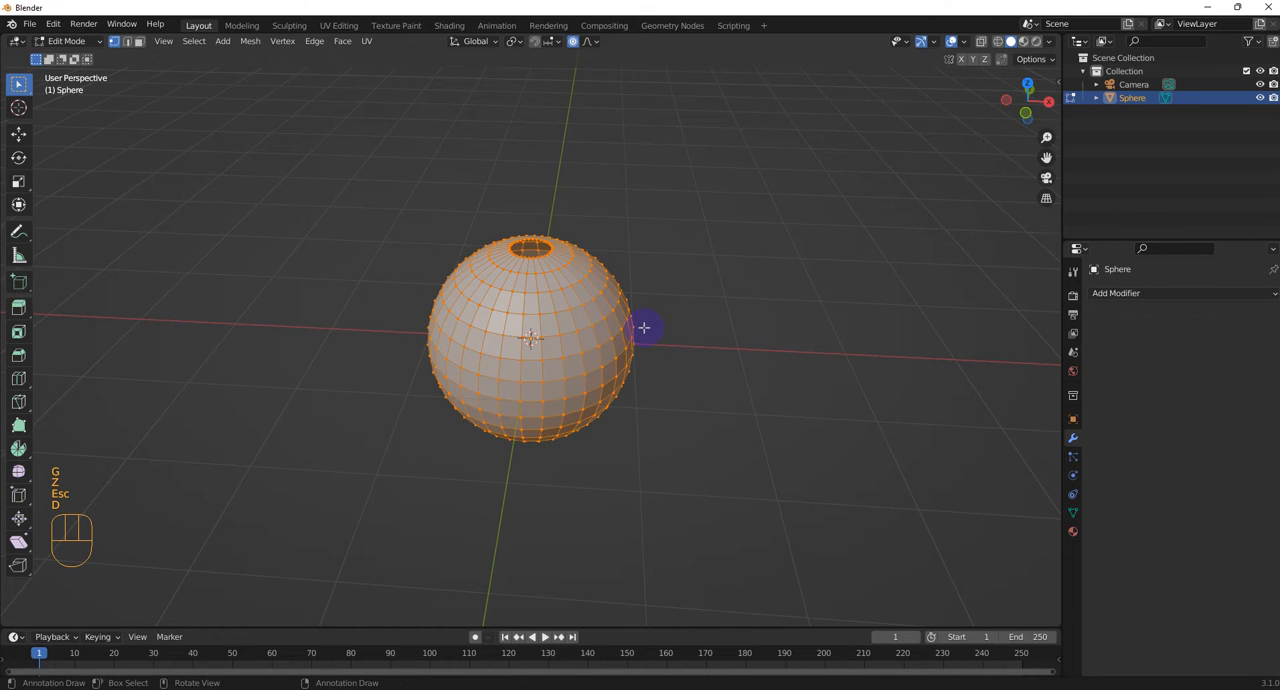
key(f)
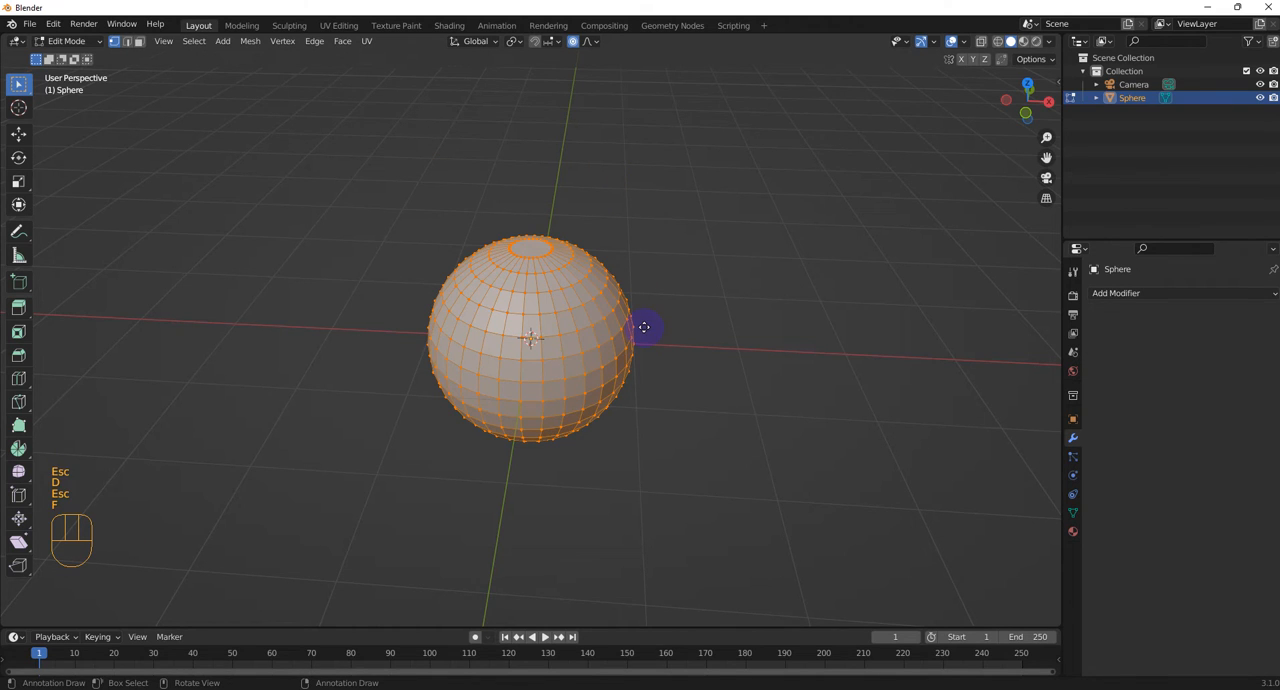
key(g)
key(z)
key(Escape)
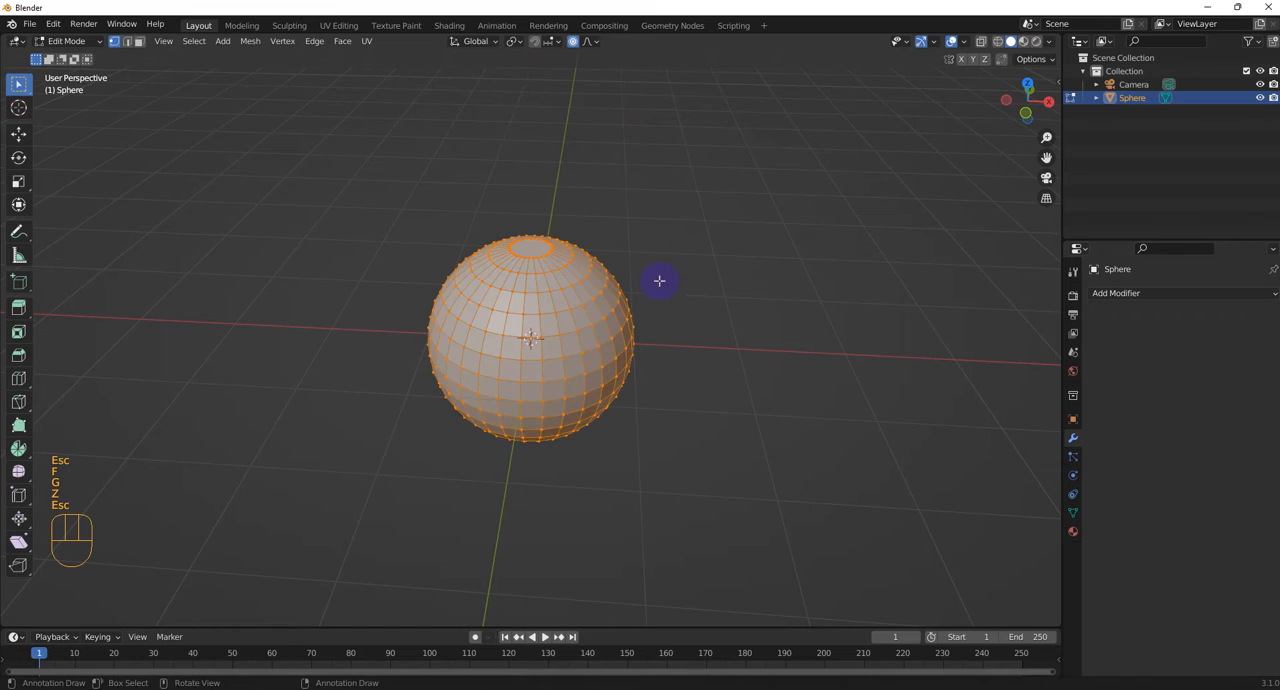
click(686, 381)
middle_drag(625, 388, 630, 472)
key(ctrl+z)
key(ctrl+z)
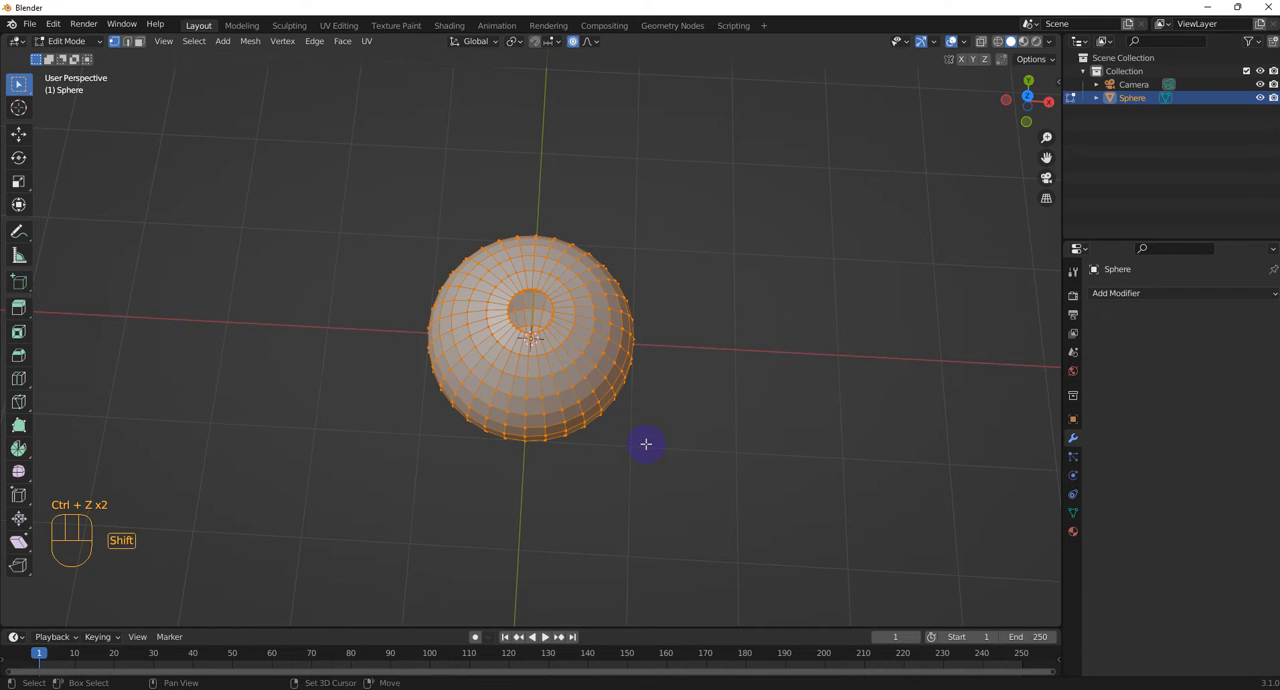
Try to duplicate the opened sphere in place and move the copy along the Z axis, and undo the duplication
key(shift+d)
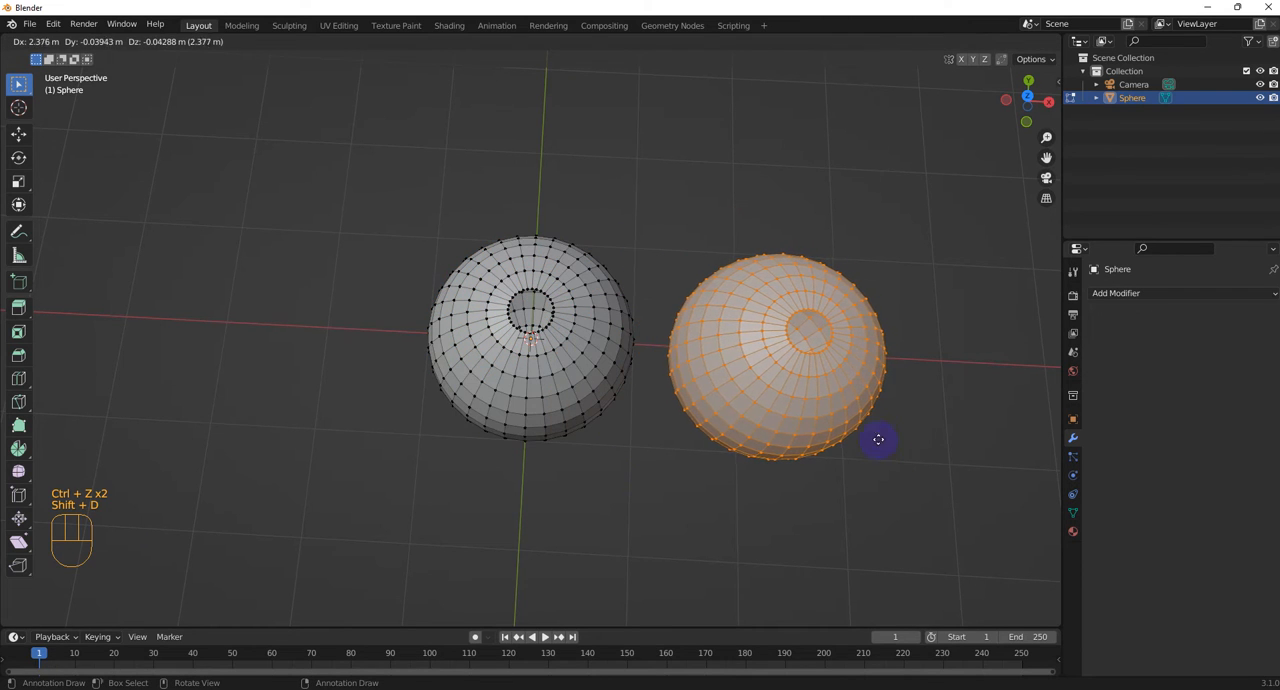
key(Escape)
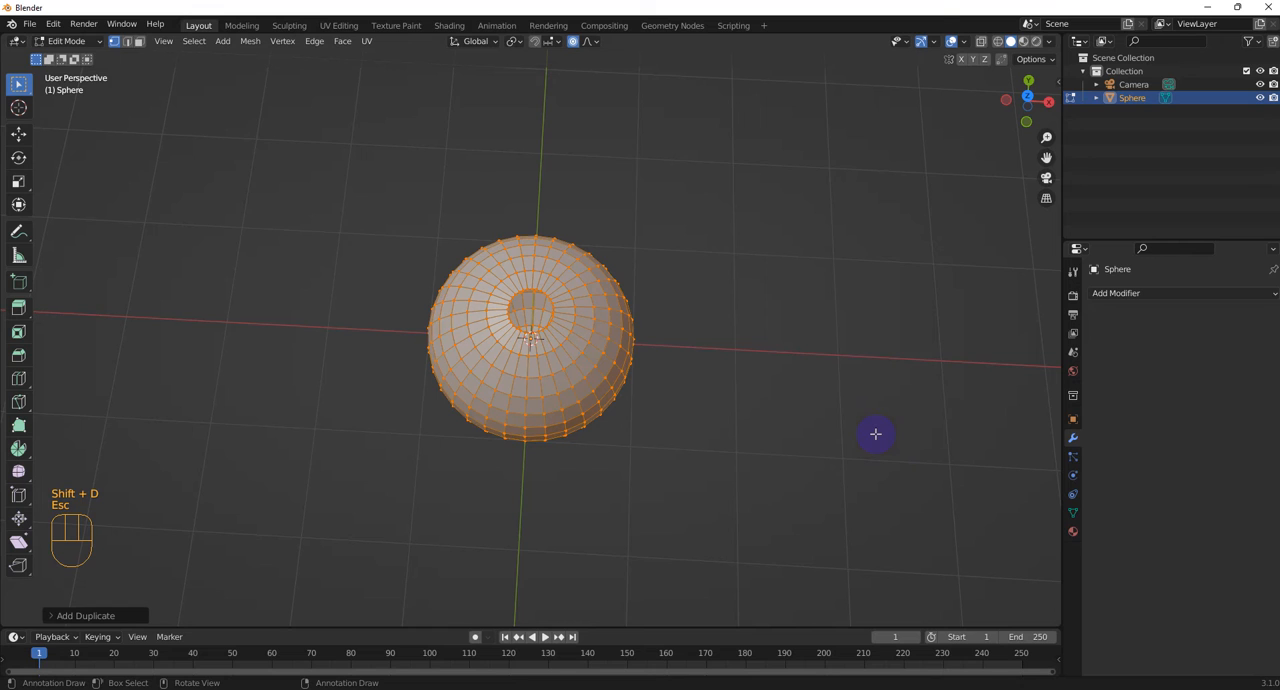
key(g)
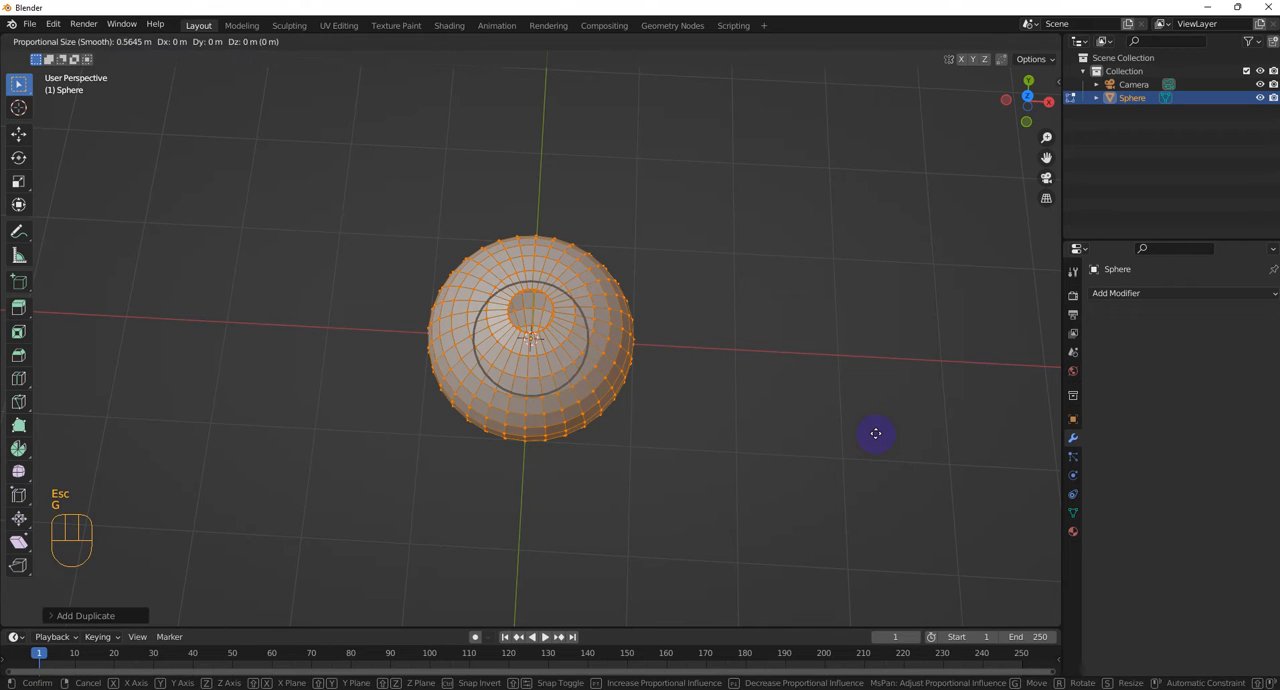
key(z)
key(Escape)
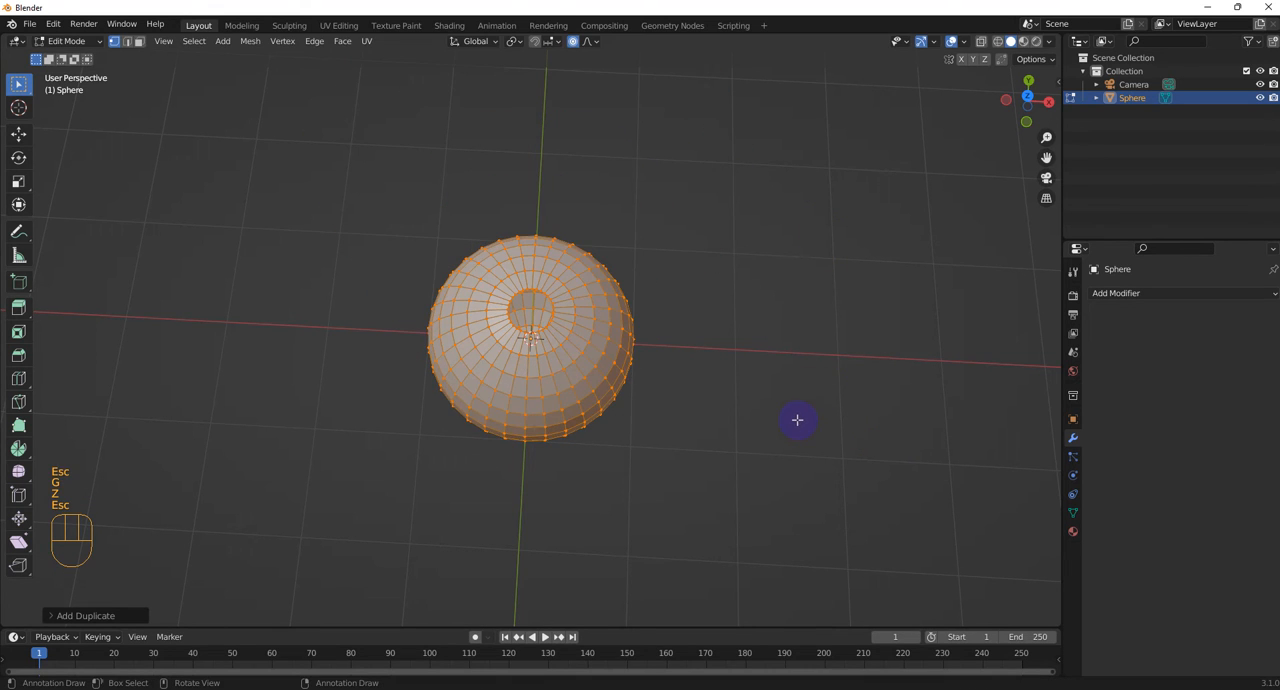
key(ctrl+z)
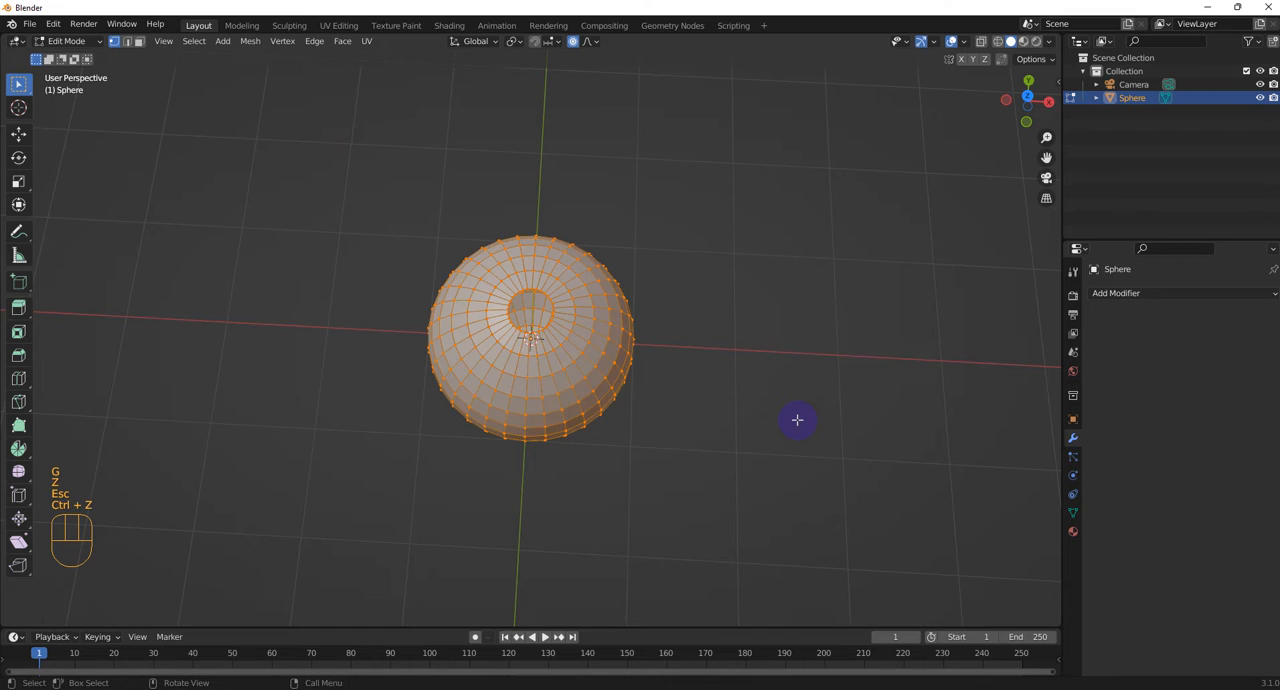
Duplicate the opened sphere and place the copy about 2.5 m away along the X axis
key(shift+d)
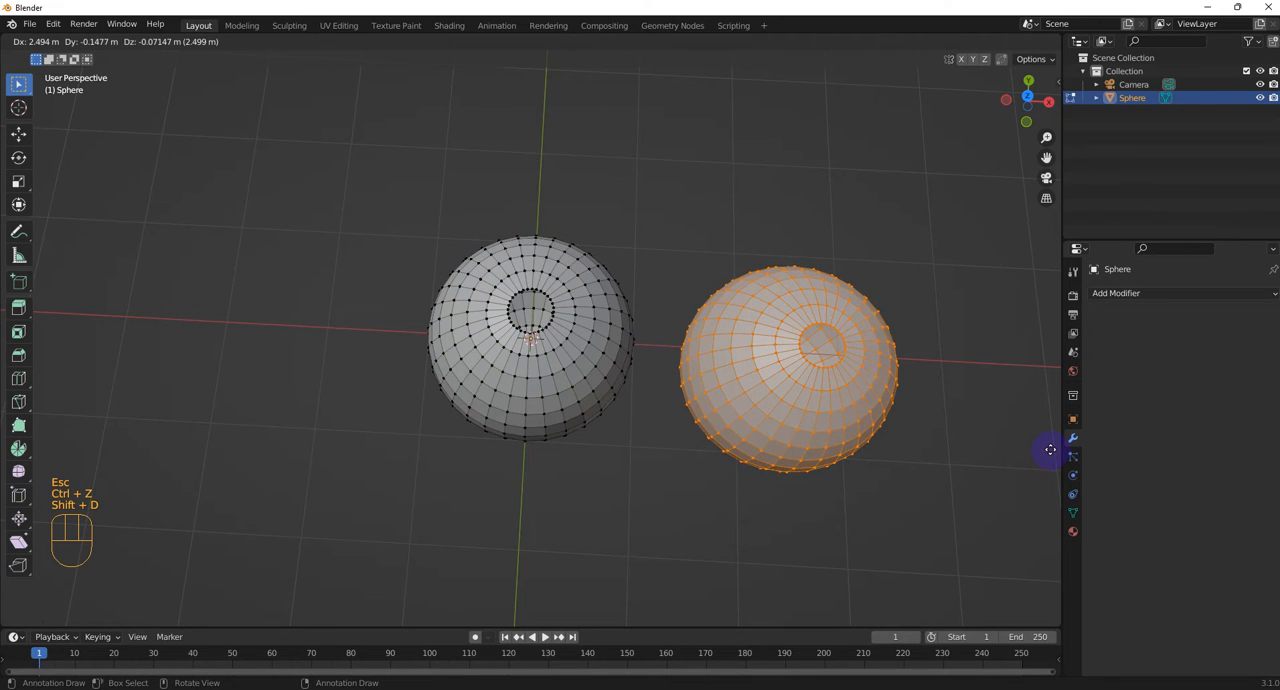
key(x)
click(931, 501)
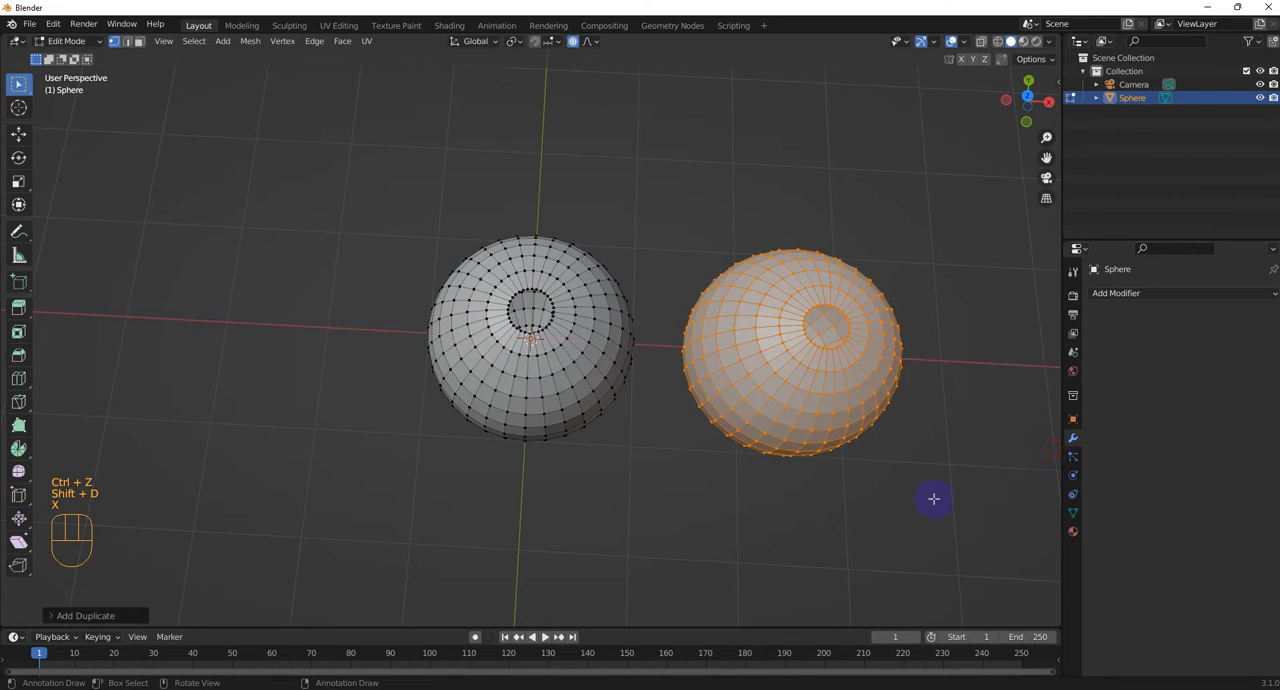
Rotate the duplicated sphere 180° about the X axis so that its opening faces down
middle_drag(912, 412, 910, 358)
scroll(911, 360, up, 2)
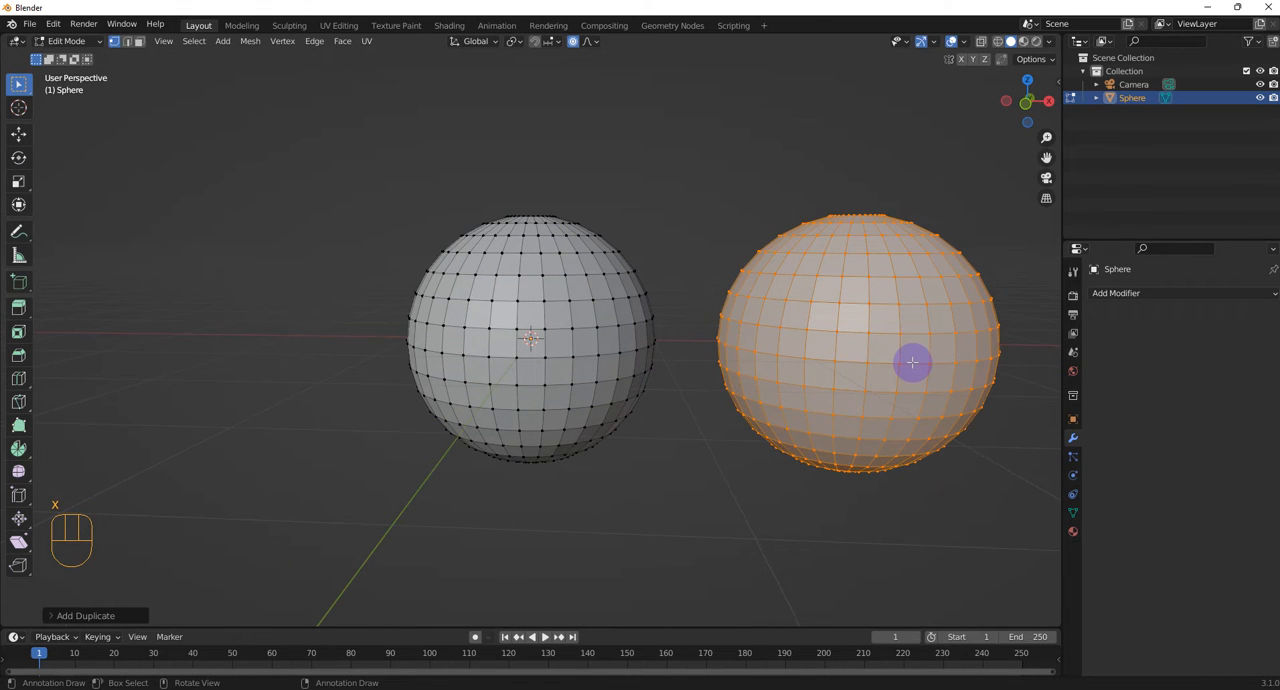
key(r)
text(x)
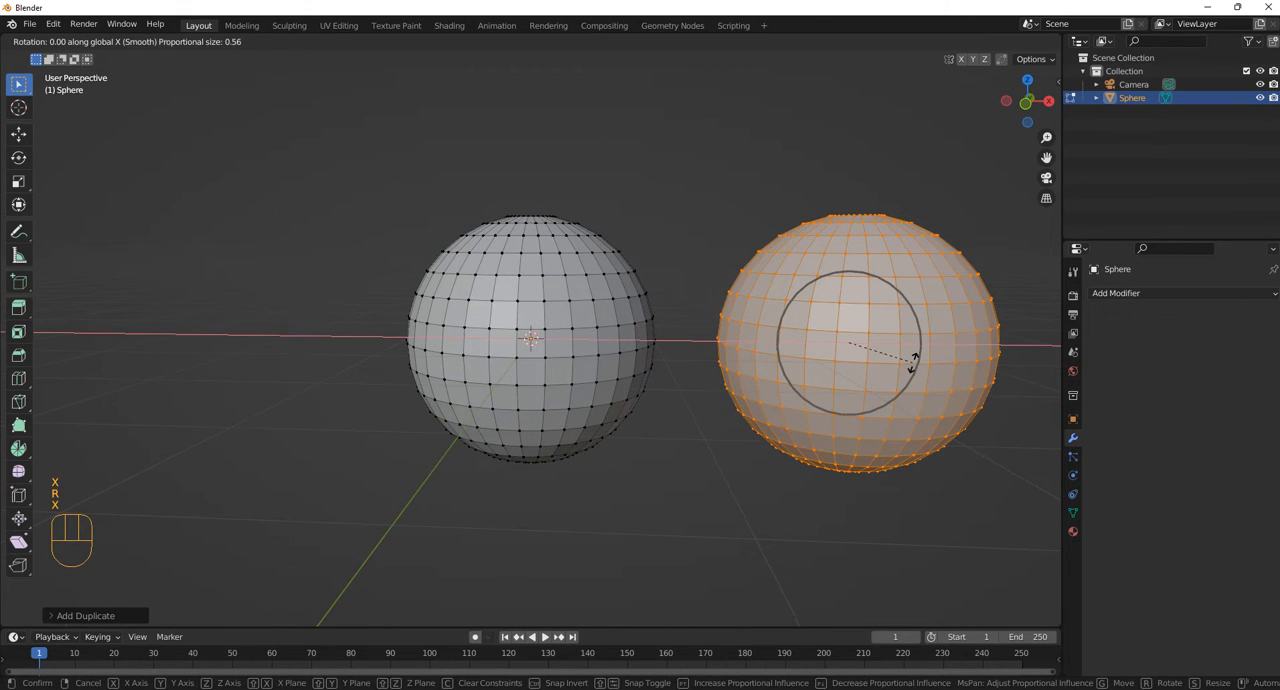
text(180)
key(KP_Enter)
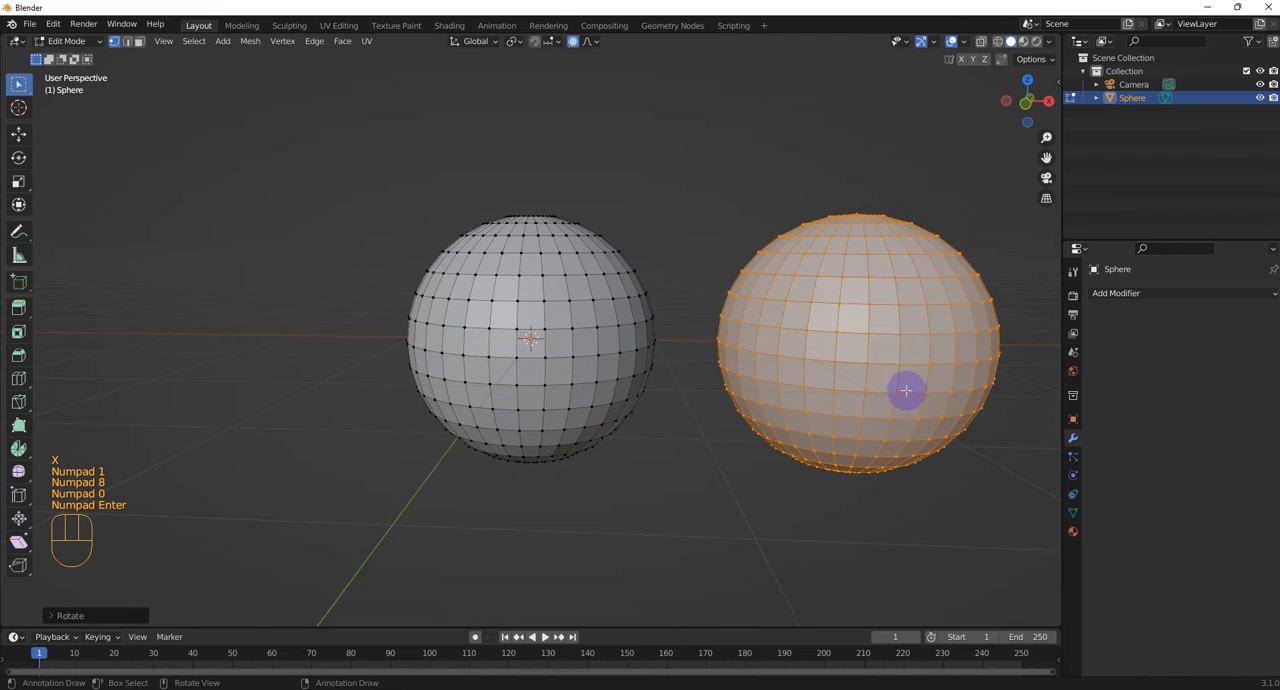
Move the duplicated sphere up along the Z axis until it sits higher than the original
middle_drag(906, 389, 907, 435)
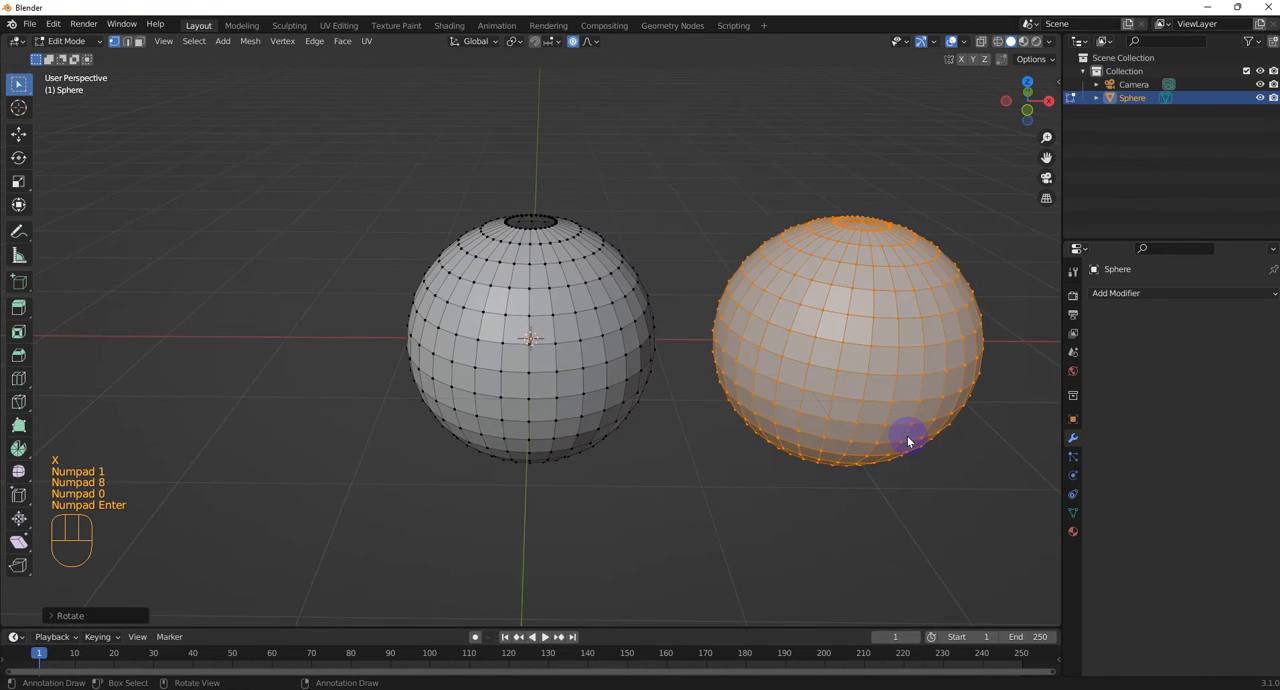
key(z)
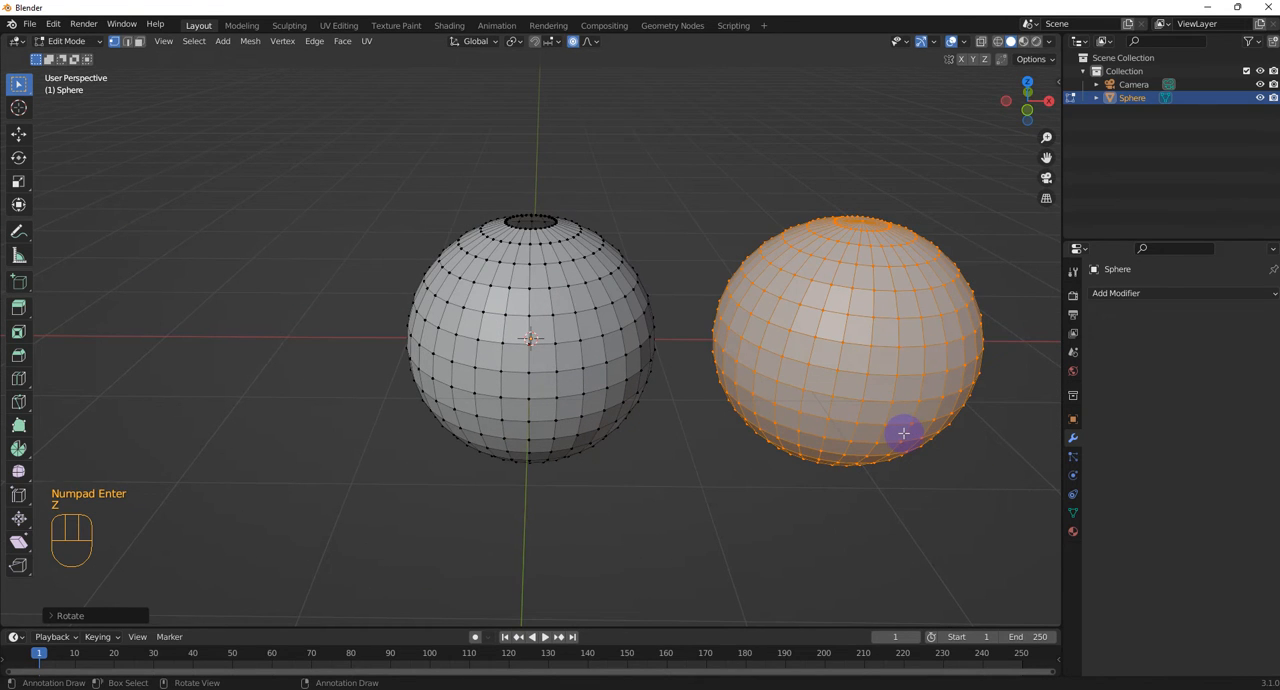
key(g)
key(z)
click(916, 164)
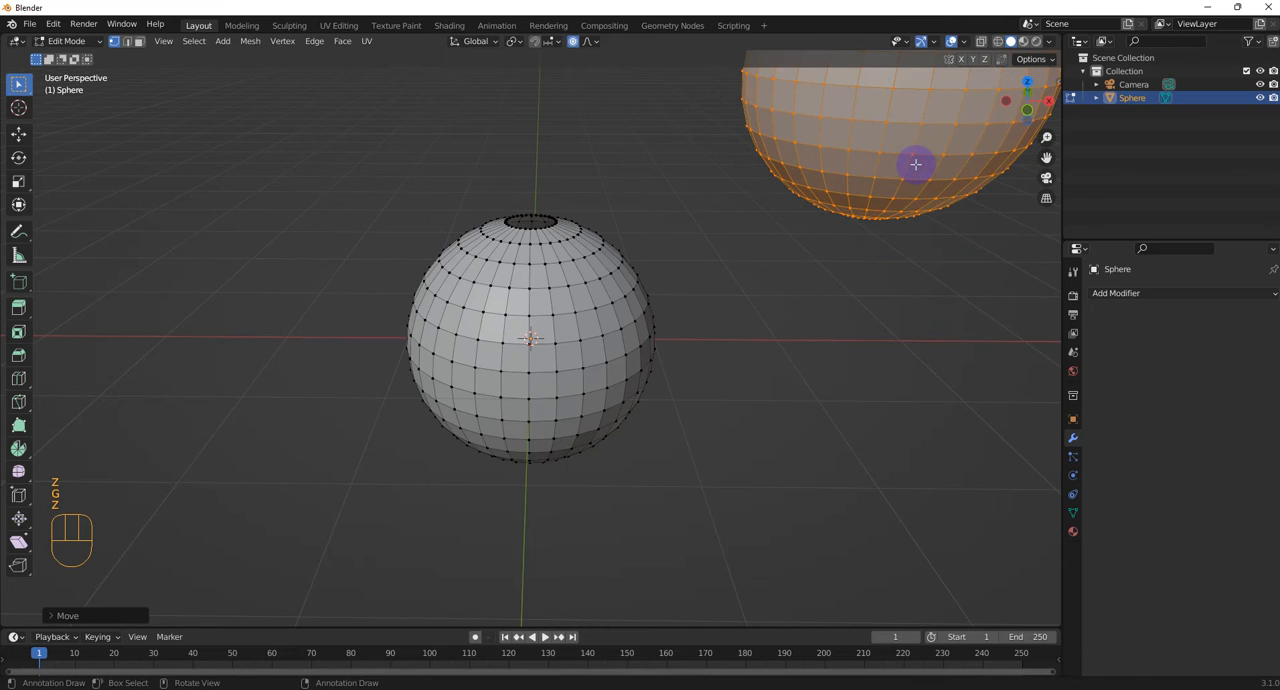
Move the duplicated sphere along the X axis until it sits directly above the original
key(g)
key(x)
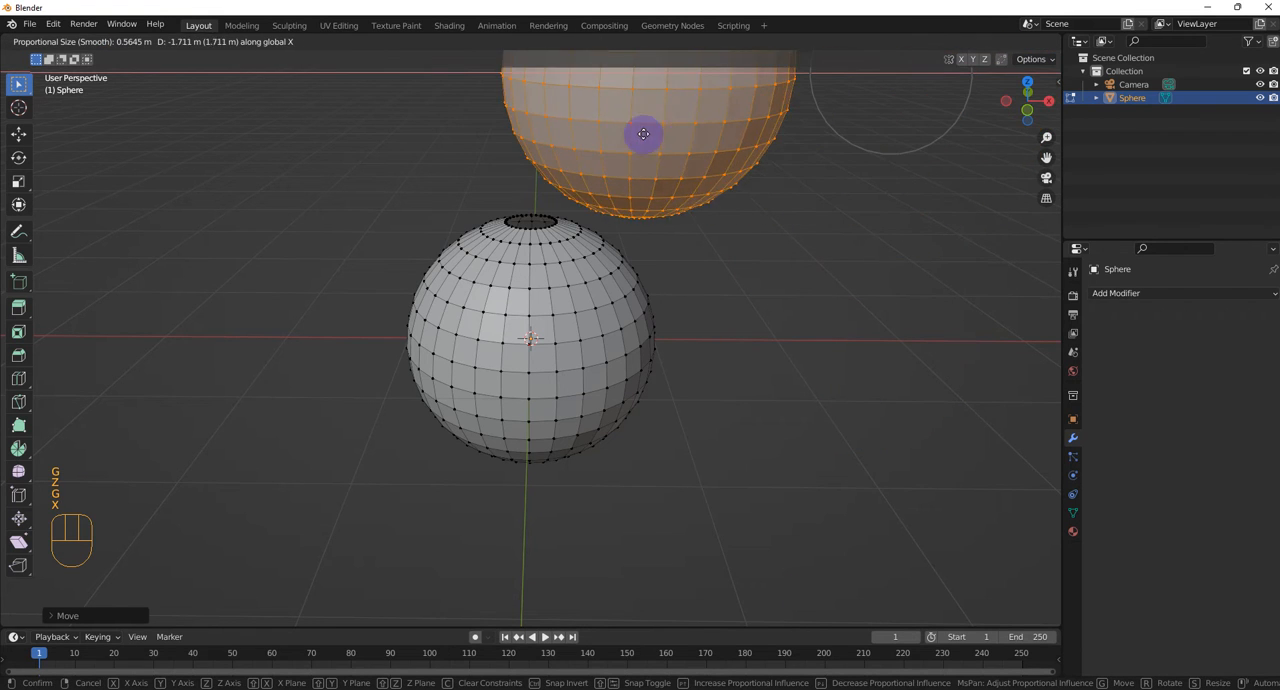
click(556, 123)
scroll(580, 190, up, 3)
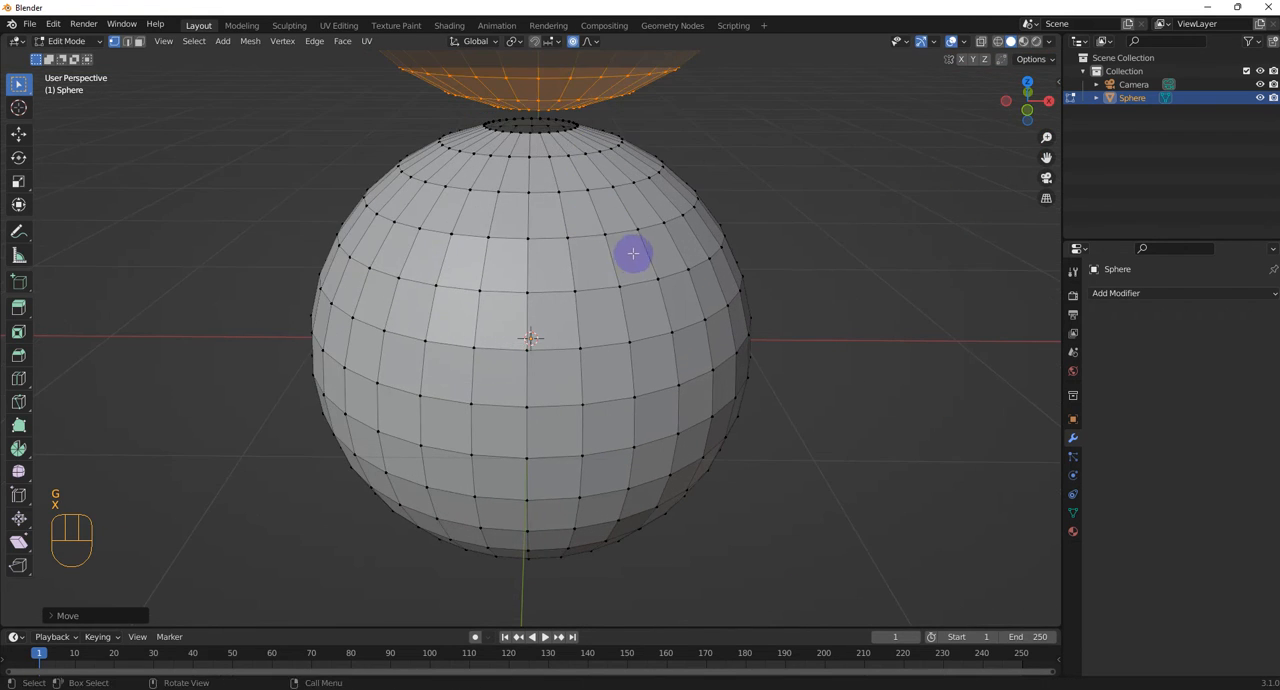
Examine the gap between the facing openings of the two spheres from several angles, and clear the selection
shift+middle_drag(657, 241, 586, 369)
scroll(523, 334, up, 3)
scroll(466, 277, up, 2)
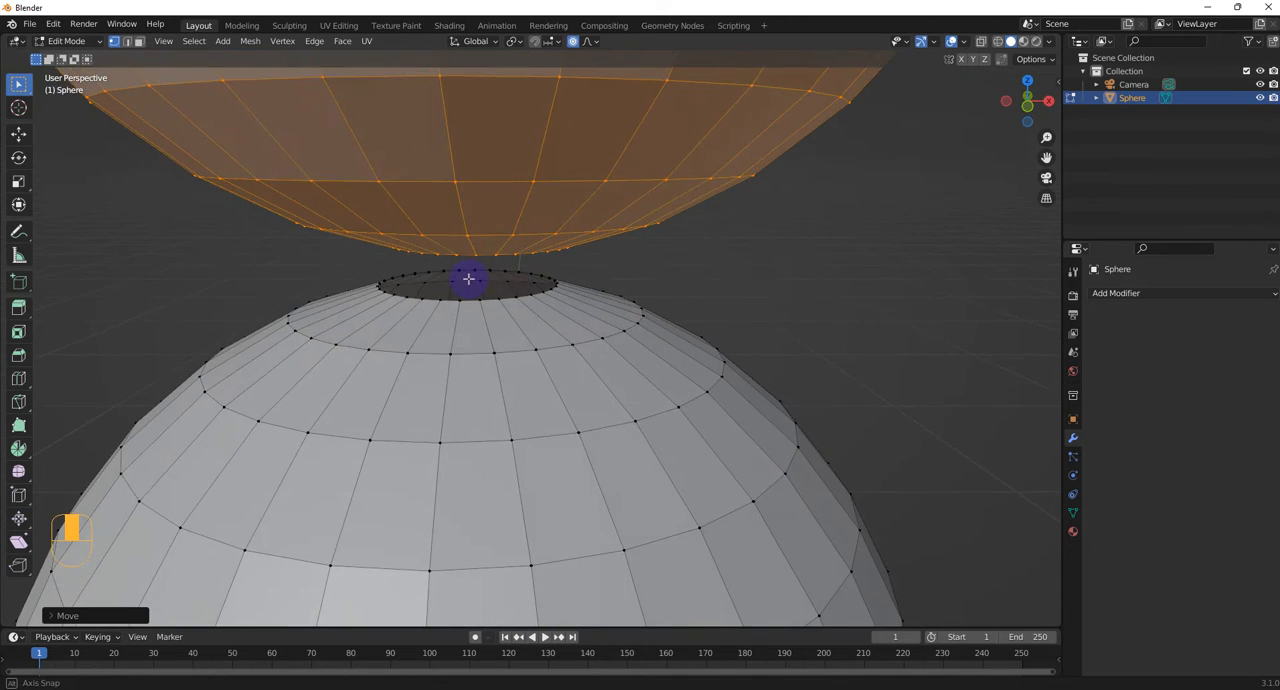
scroll(447, 258, up, 2)
middle_drag(448, 257, 449, 257)
scroll(449, 257, down, 1)
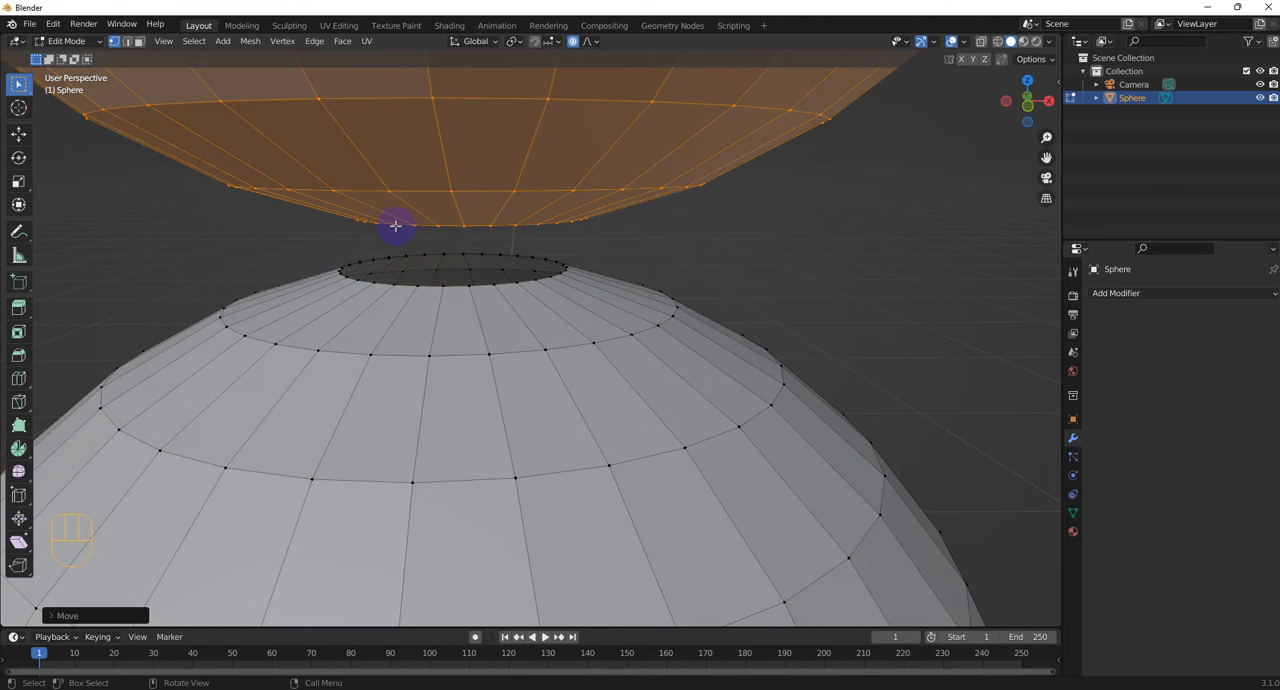
middle_drag(400, 223, 303, 157)
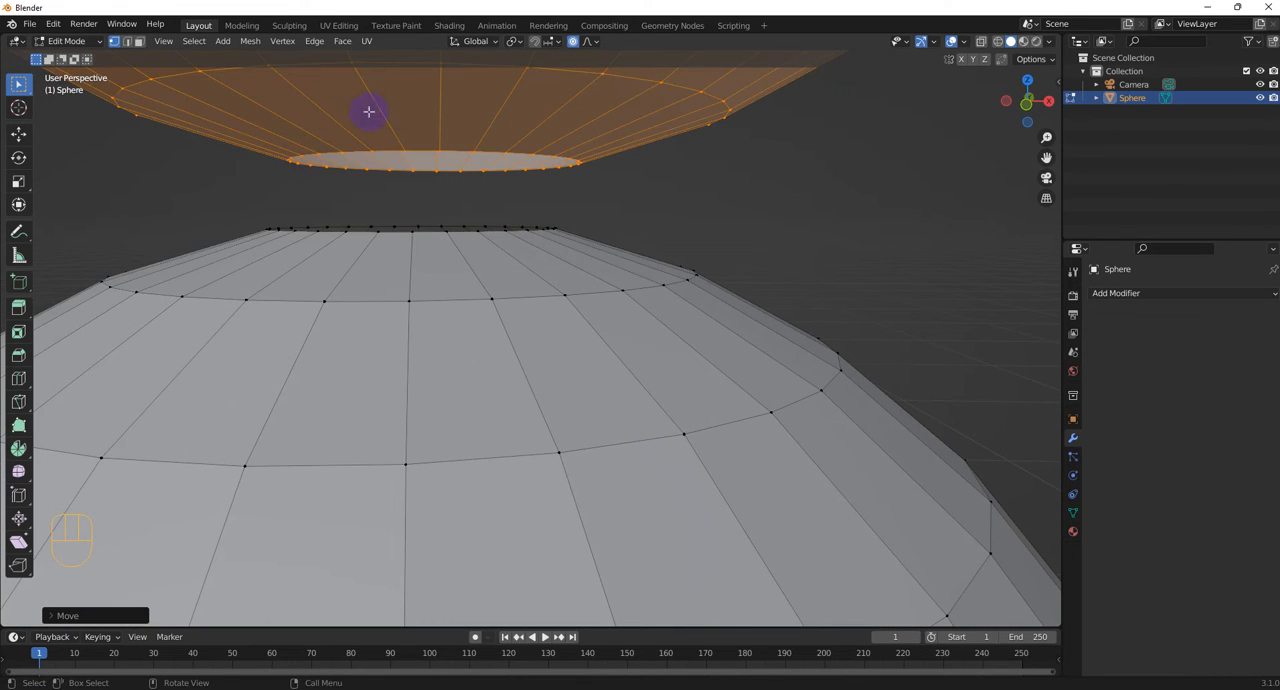
click(596, 202)
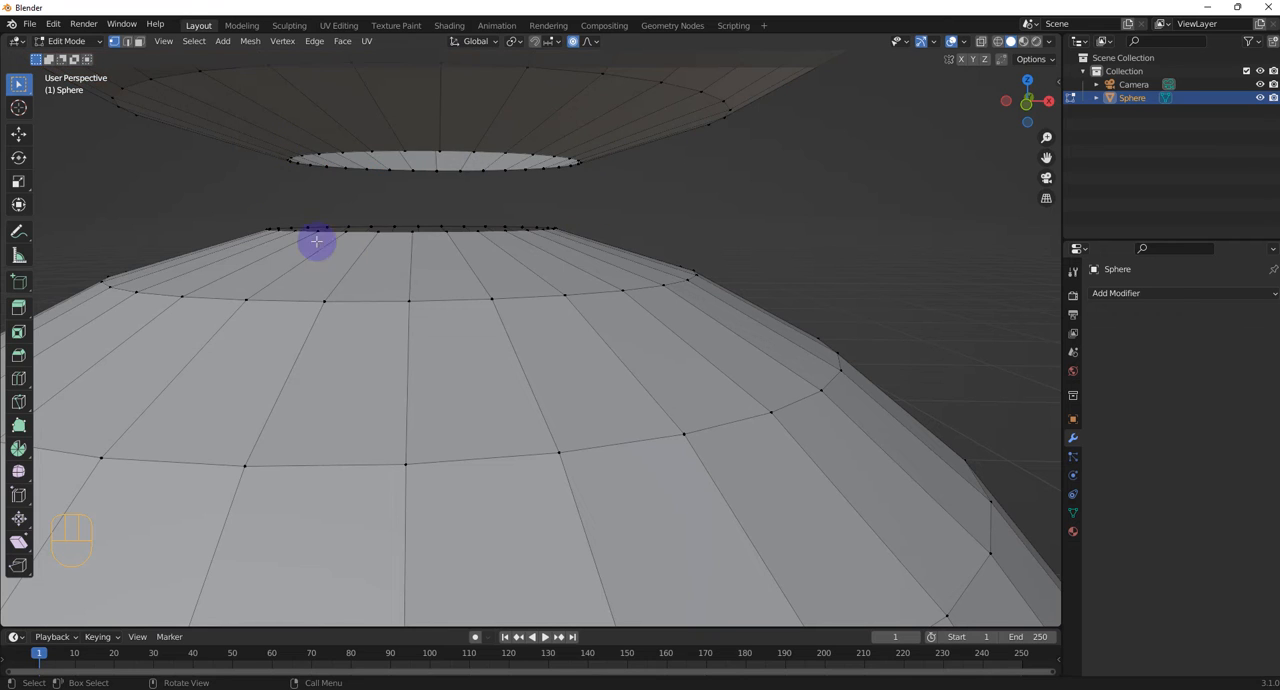
scroll(581, 311, down, 4)
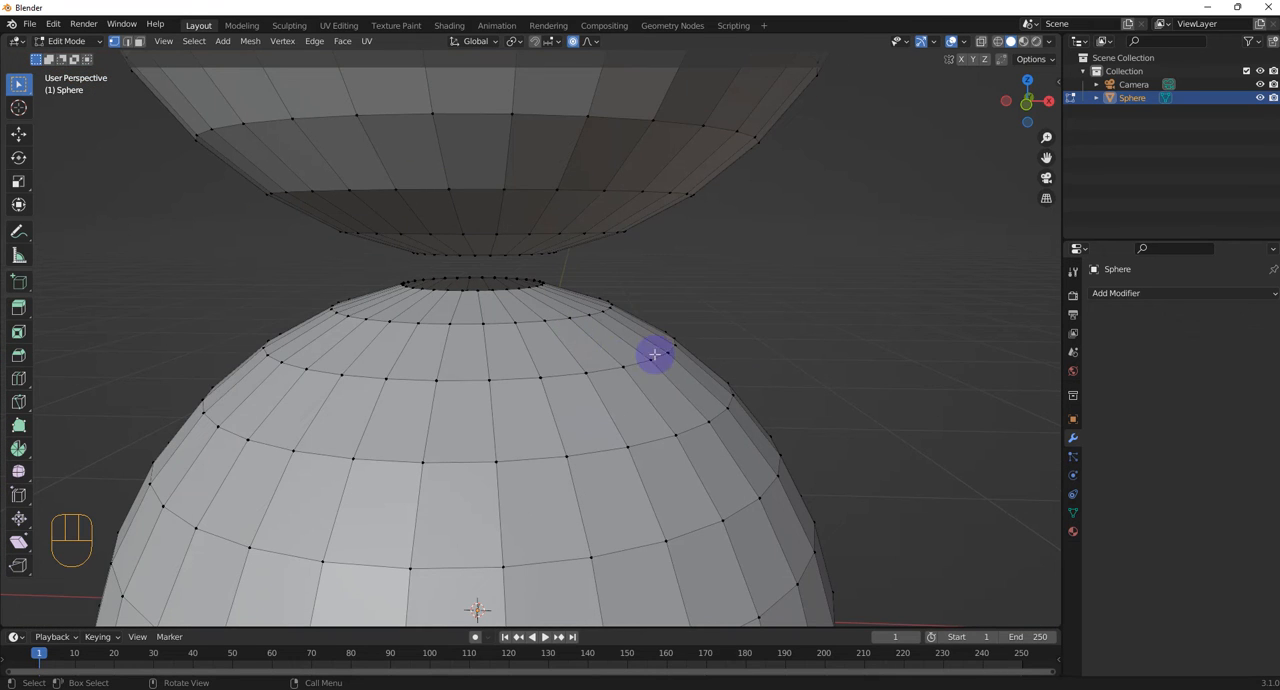
scroll(794, 382, down, 4)
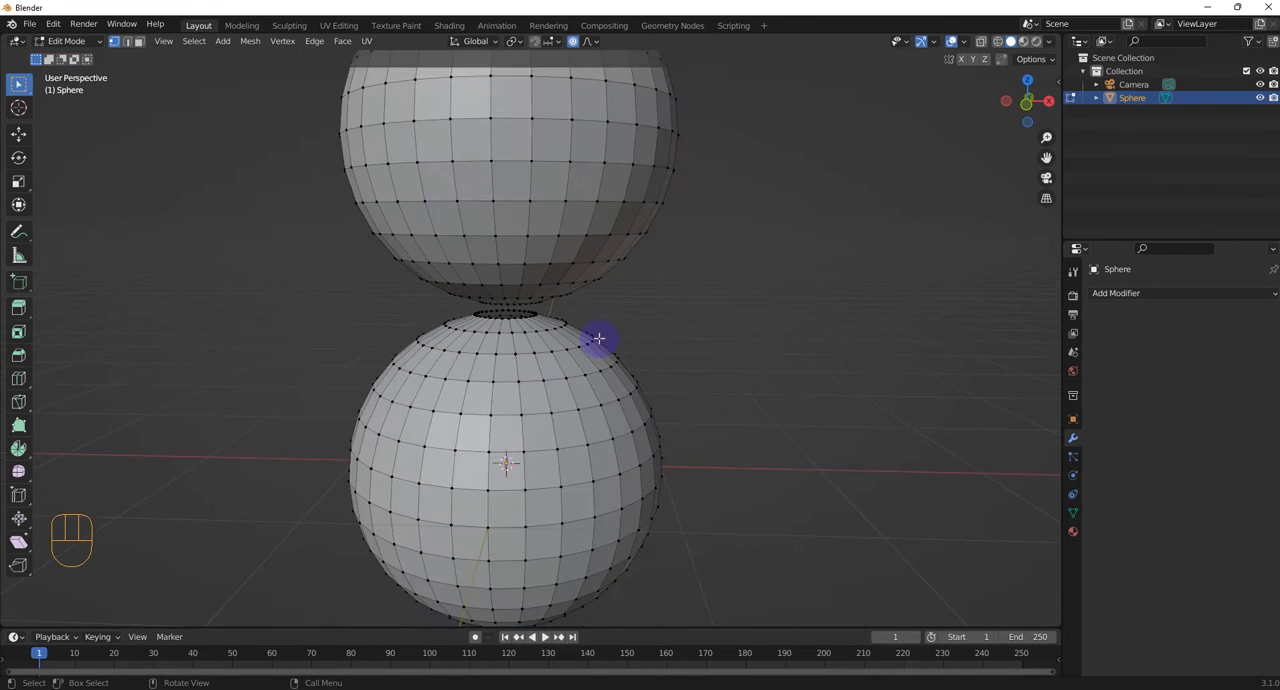
Turn on X-ray display and select all vertices in the upper half of the top sphere
mouse_move(597, 337)
middle_down()
mouse_move(617, 380)
mouse_move(617, 329)
mouse_move(607, 347)
middle_up()
scroll(617, 380, up, 1)
scroll(617, 380, up, 1)
scroll(617, 378, down, 3)
scroll(606, 346, up, 1)
shift+middle_drag(663, 392, 699, 507)
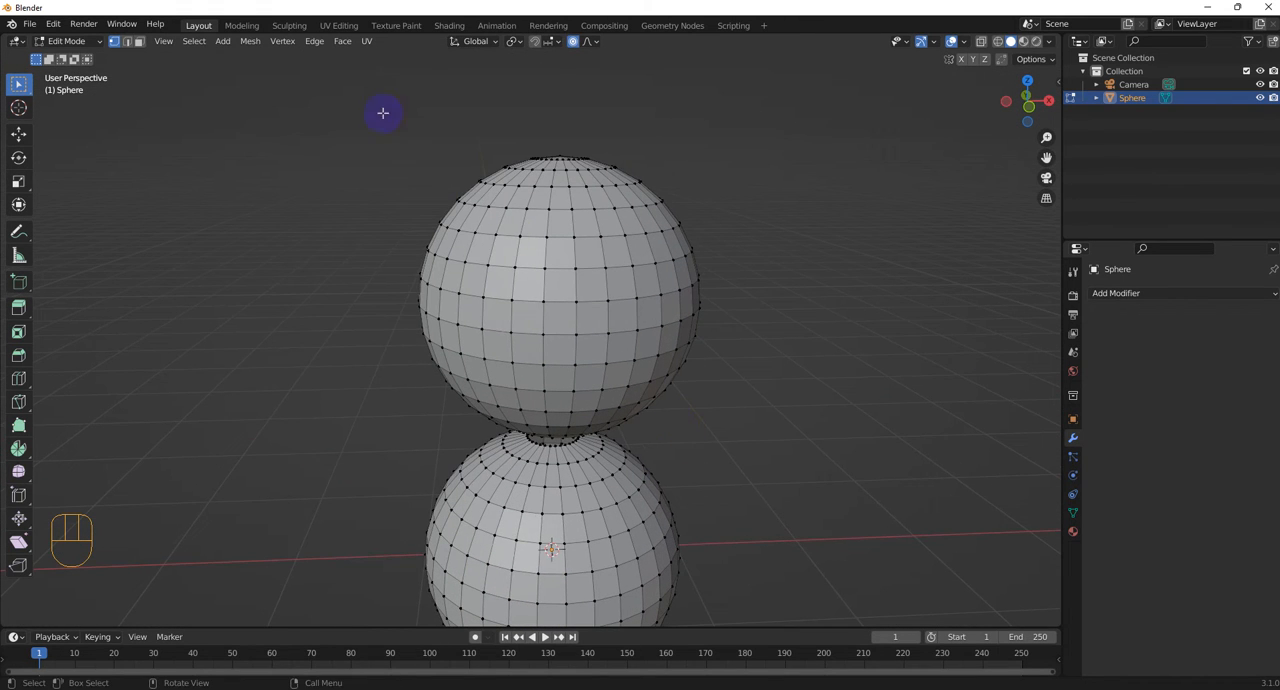
click(979, 43)
drag(370, 123, 776, 310)
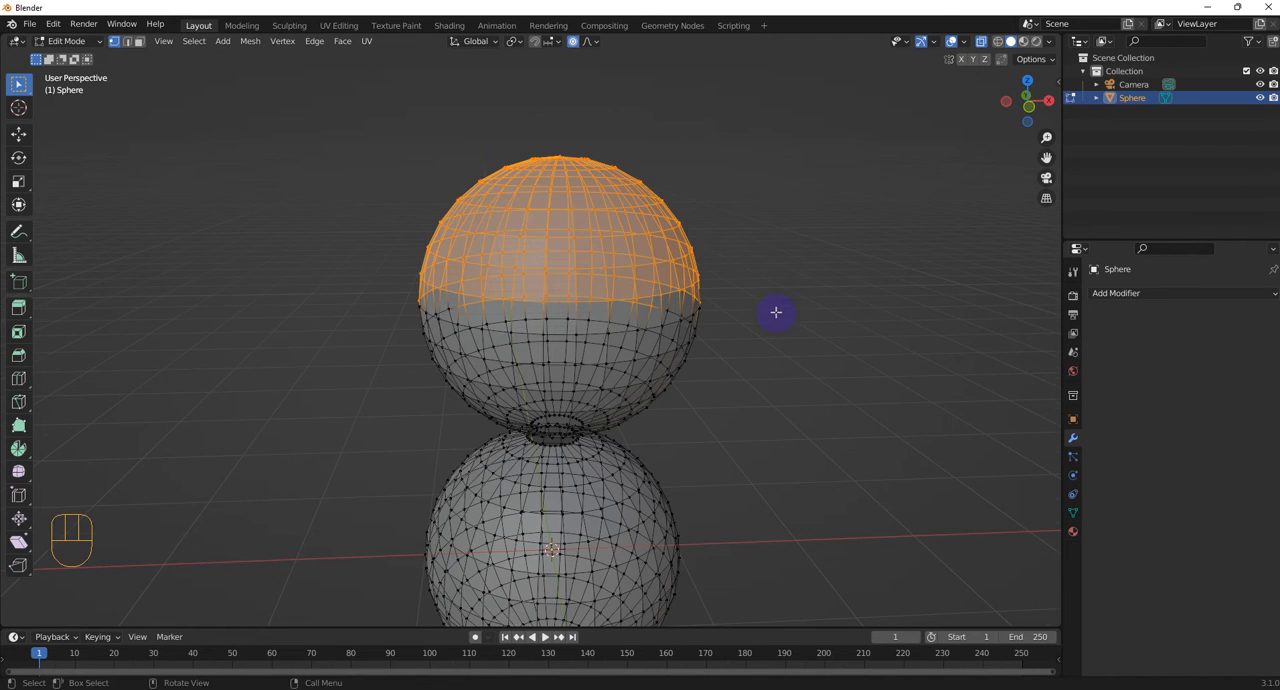
scroll(776, 312, up, 1)
drag(340, 70, 794, 303)
middle_drag(794, 303, 929, 391)
Assign the selected vertices to a new vertex group, test the group's selection, and leave everything deselected
click(1074, 514)
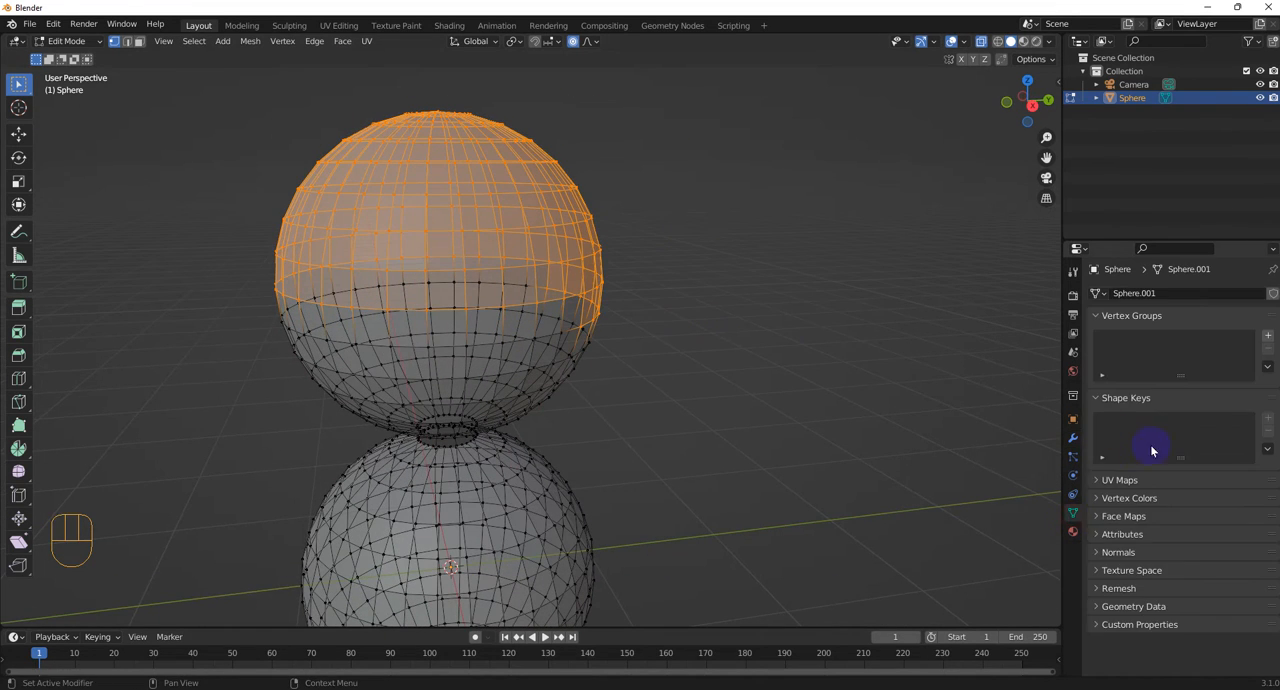
click(1266, 338)
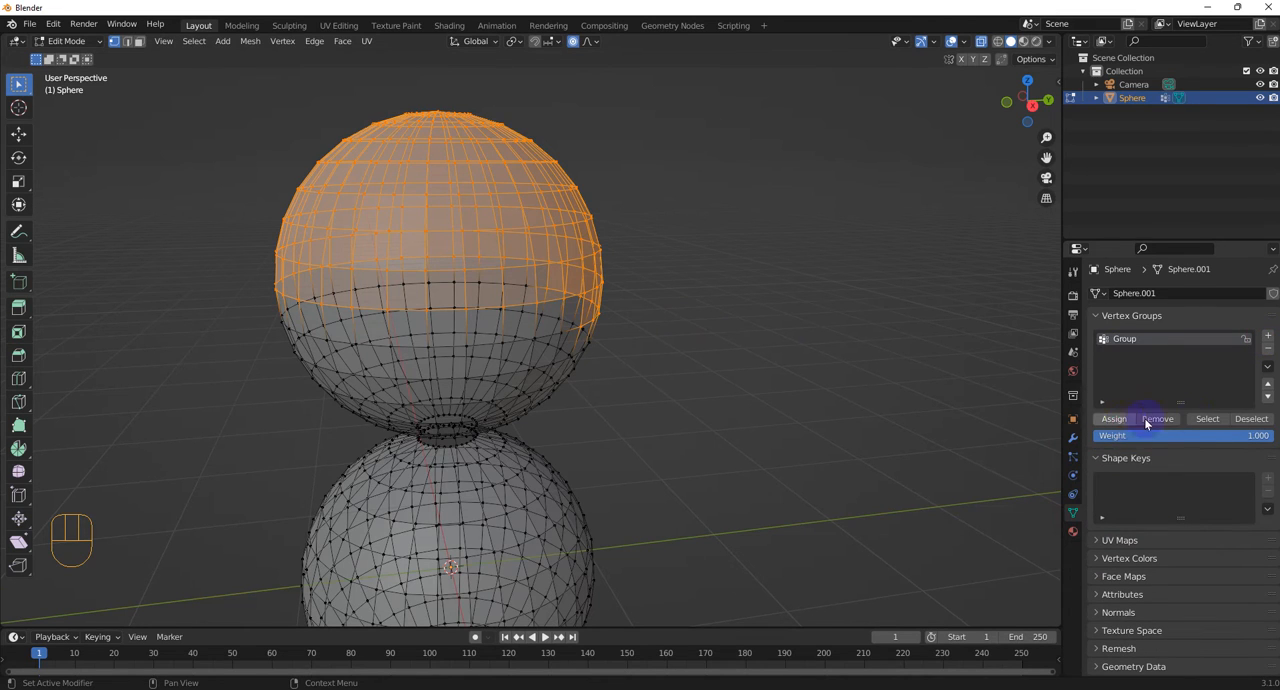
click(1250, 418)
click(1207, 418)
click(792, 362)
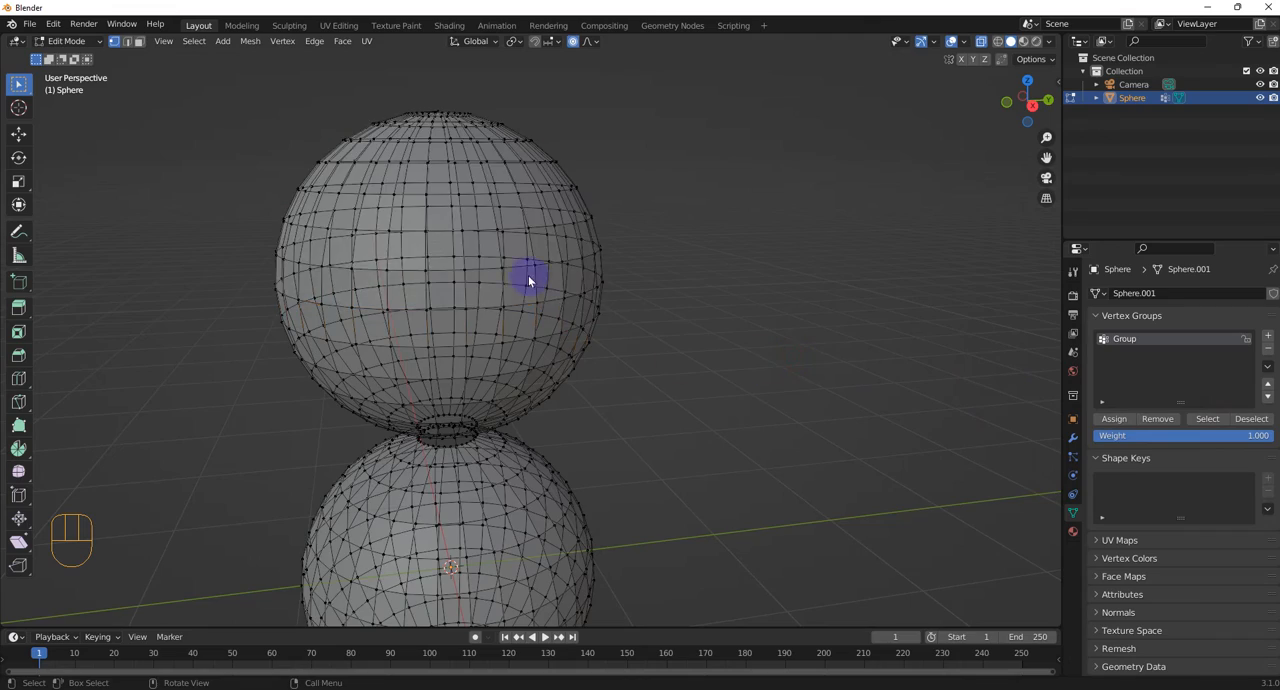
middle_drag(528, 275, 1143, 481)
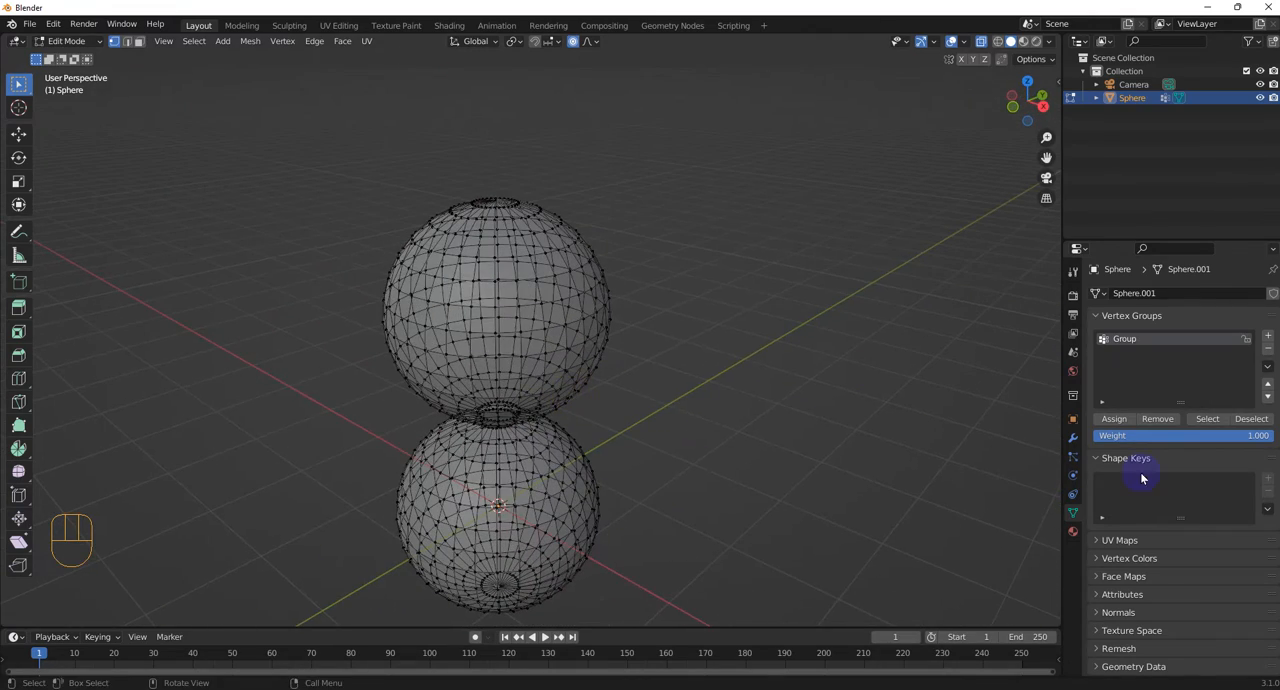
Turn off X-ray display and add a Weld modifier limited to the vertex group "Group"
click(1073, 438)
click(980, 43)
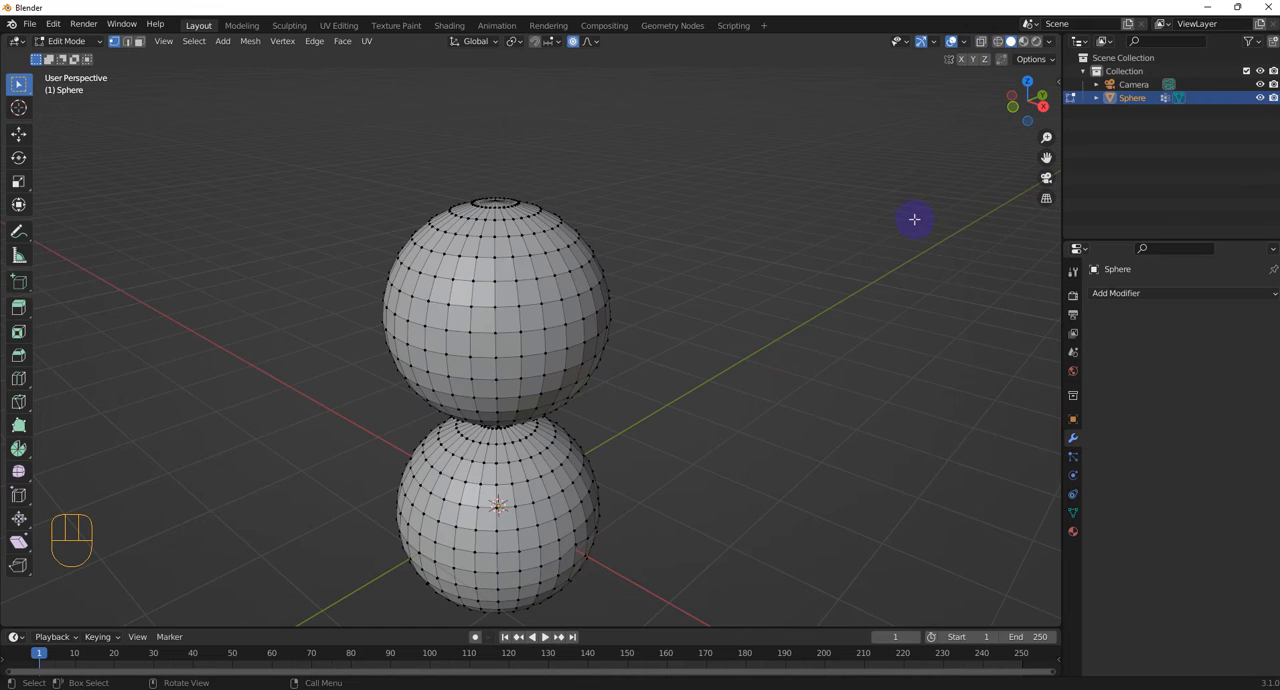
click(1140, 293)
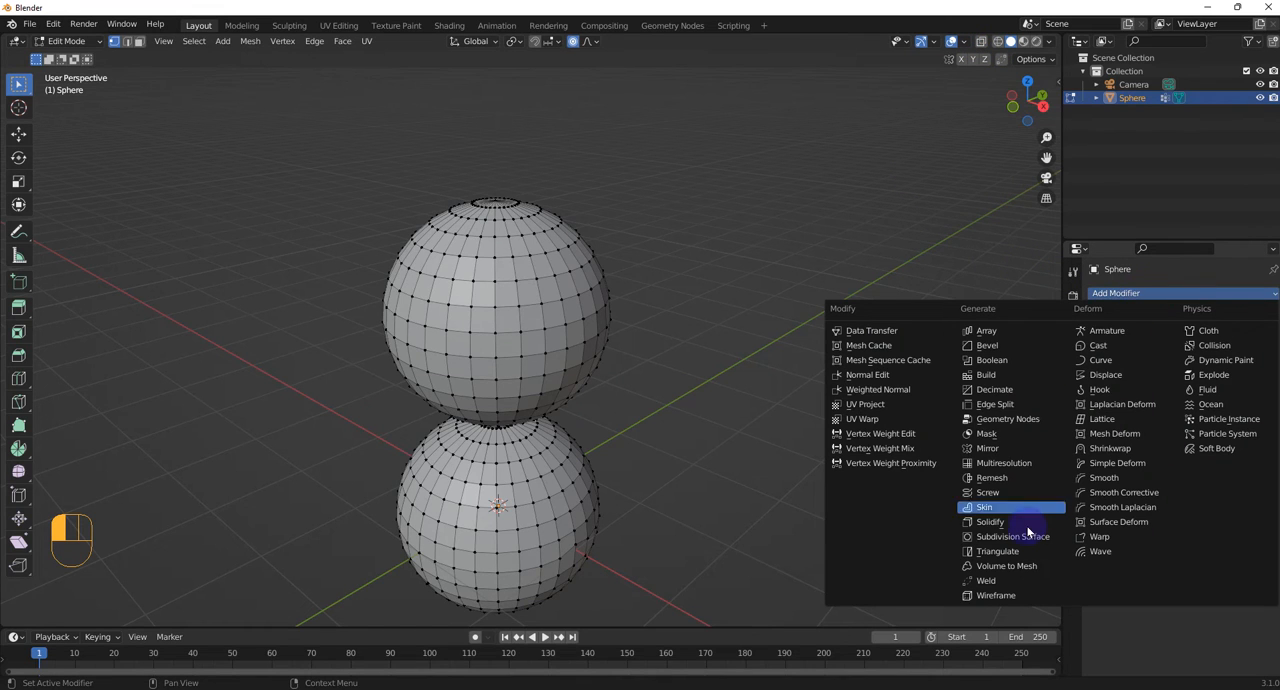
click(992, 586)
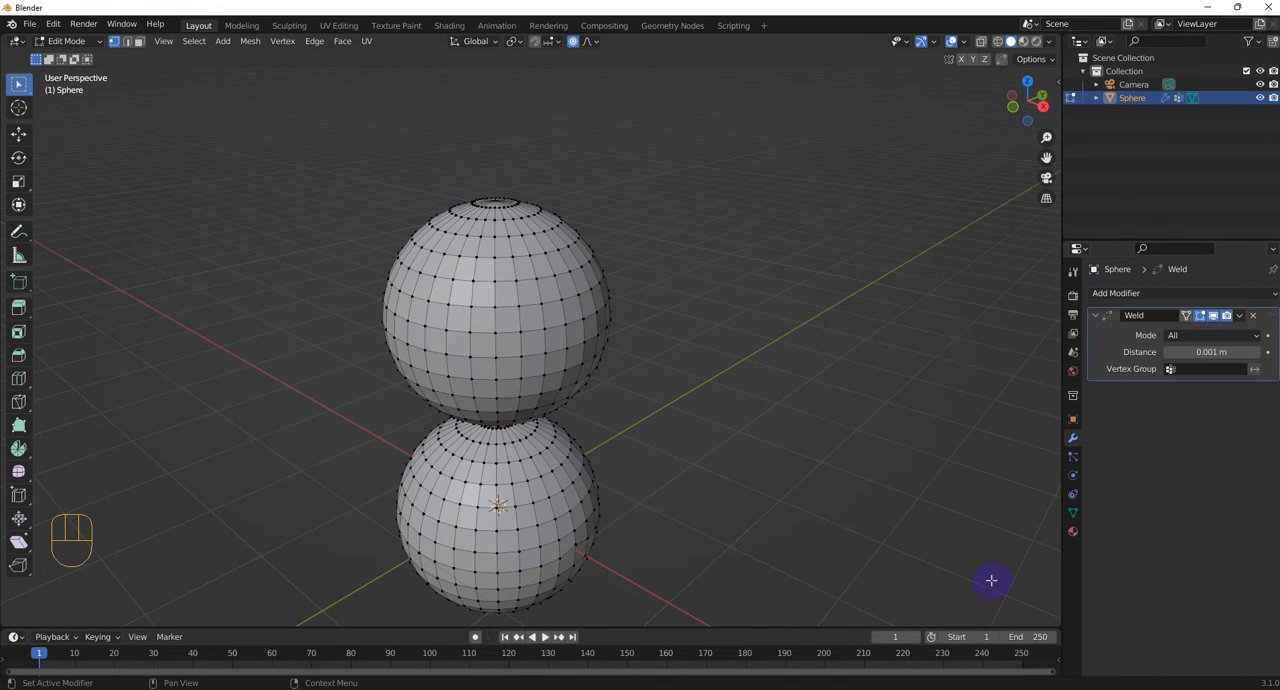
click(1222, 370)
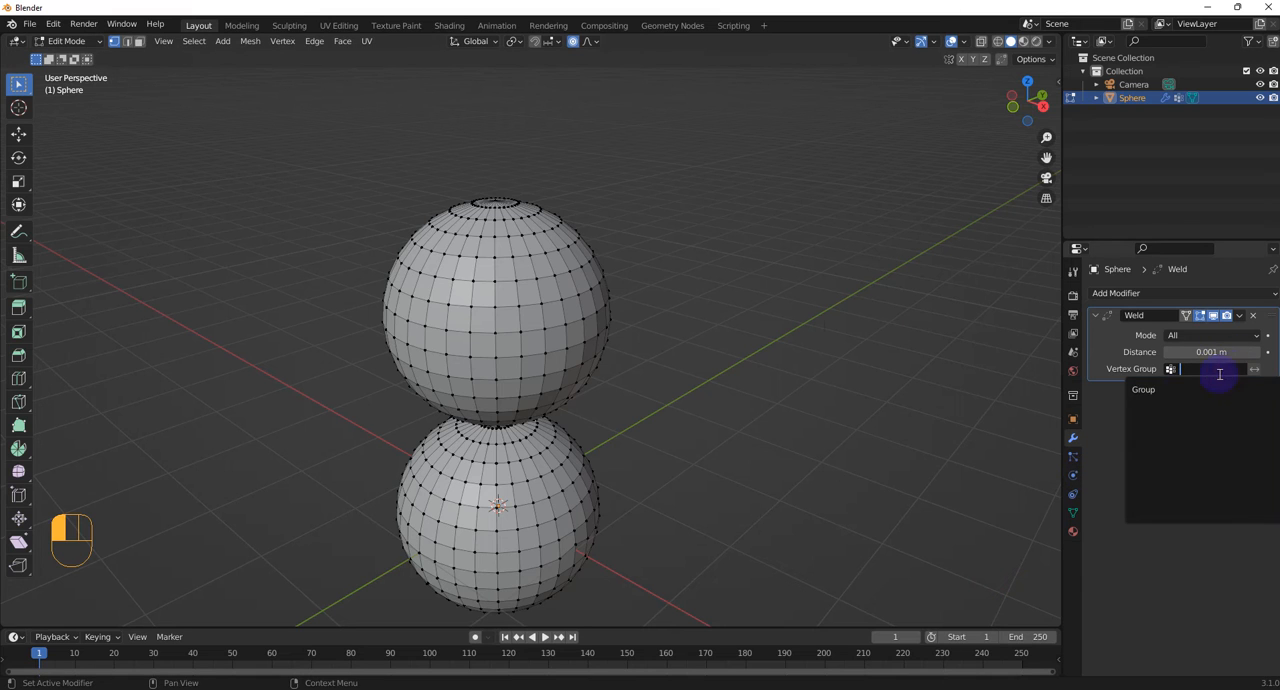
click(1170, 391)
Raise the Weld modifier's merge distance first to 0.26 m, inspect the top sphere, and raise it further to 0.332 m
scroll(470, 351, up, 3)
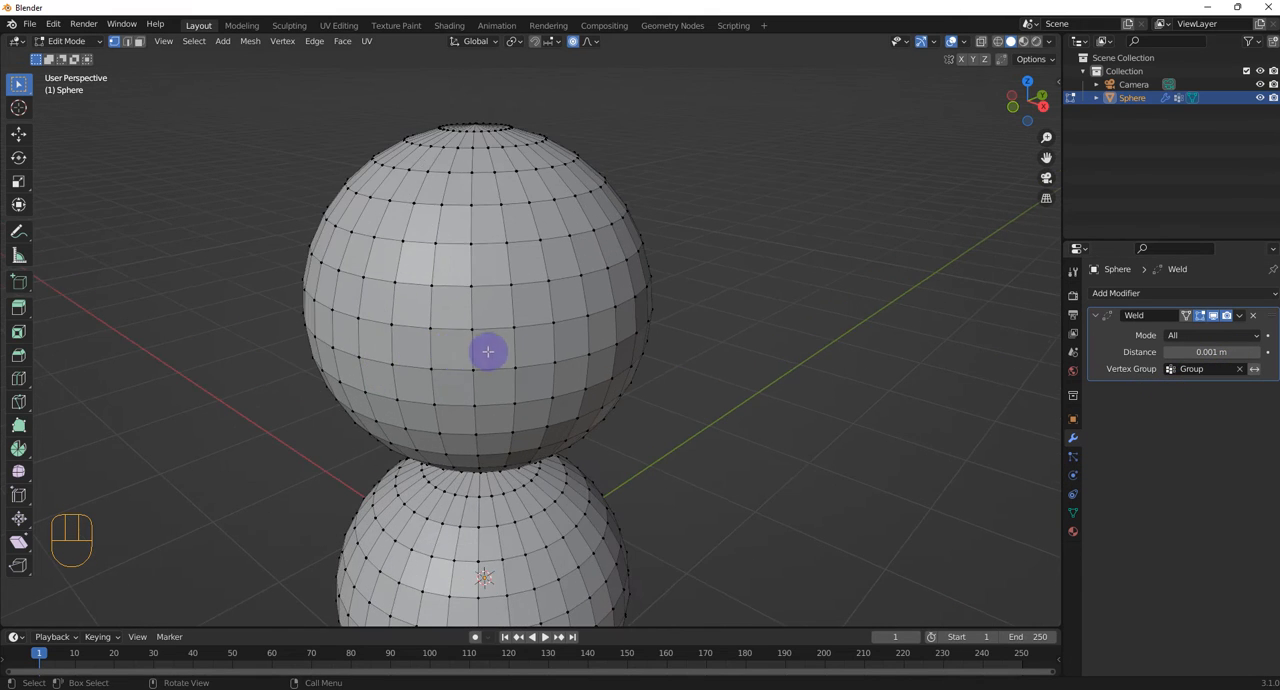
middle_drag(486, 351, 577, 340)
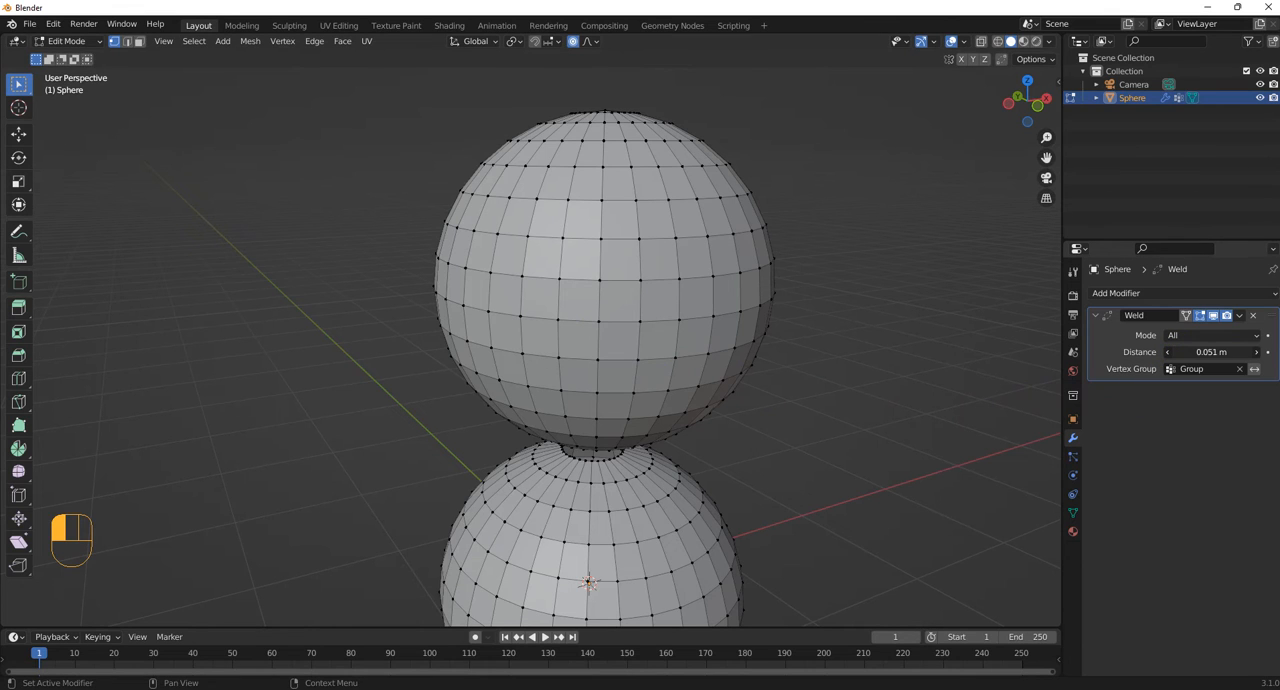
drag(1211, 352, 1247, 352)
middle_drag(662, 270, 668, 307)
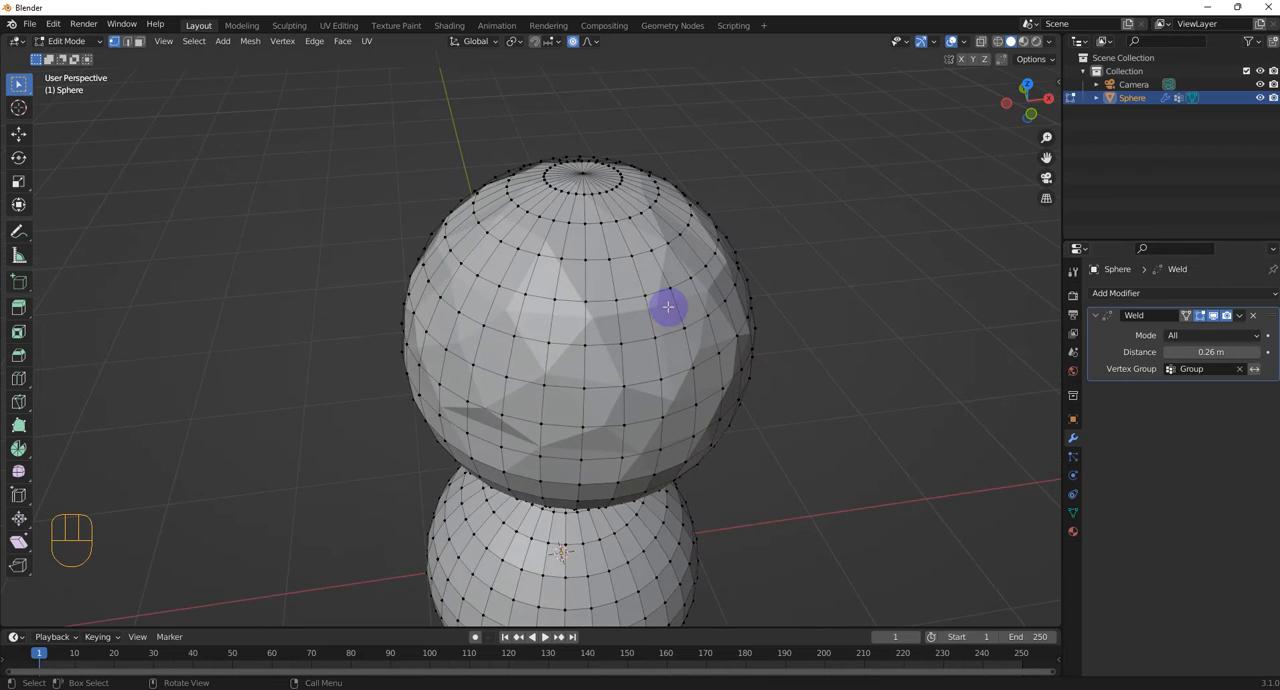
scroll(622, 304, up, 3)
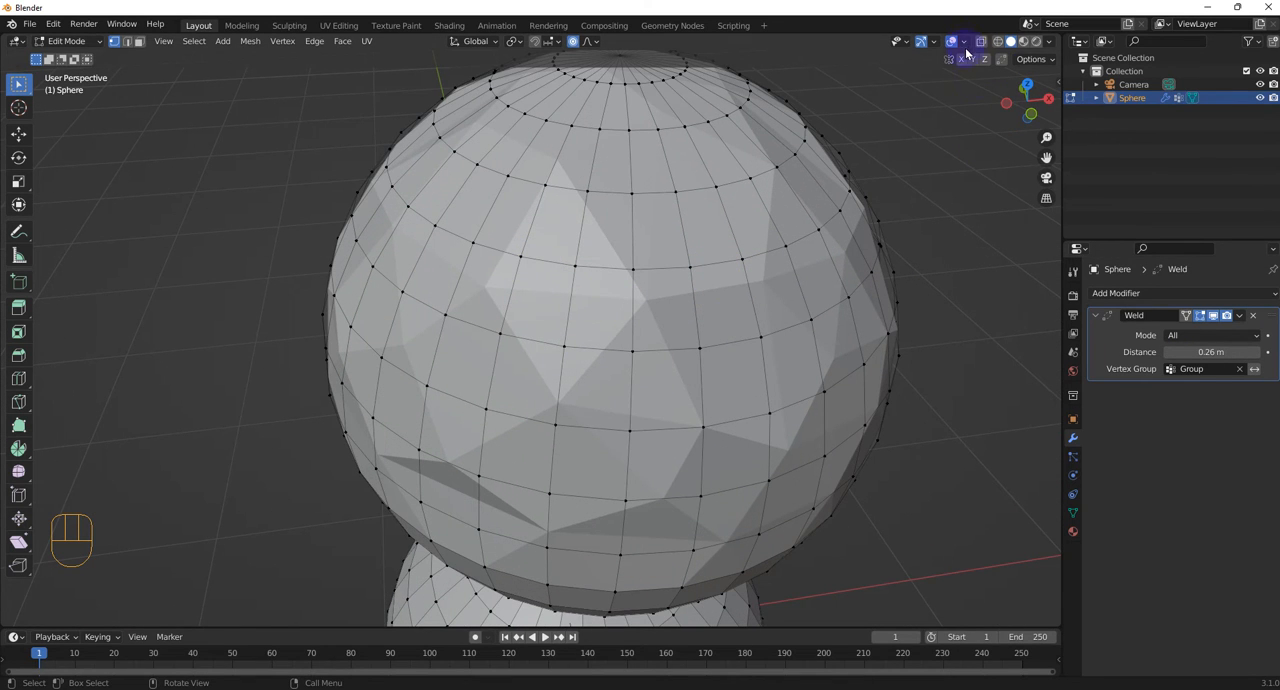
scroll(826, 312, down, 2)
middle_drag(826, 312, 810, 238)
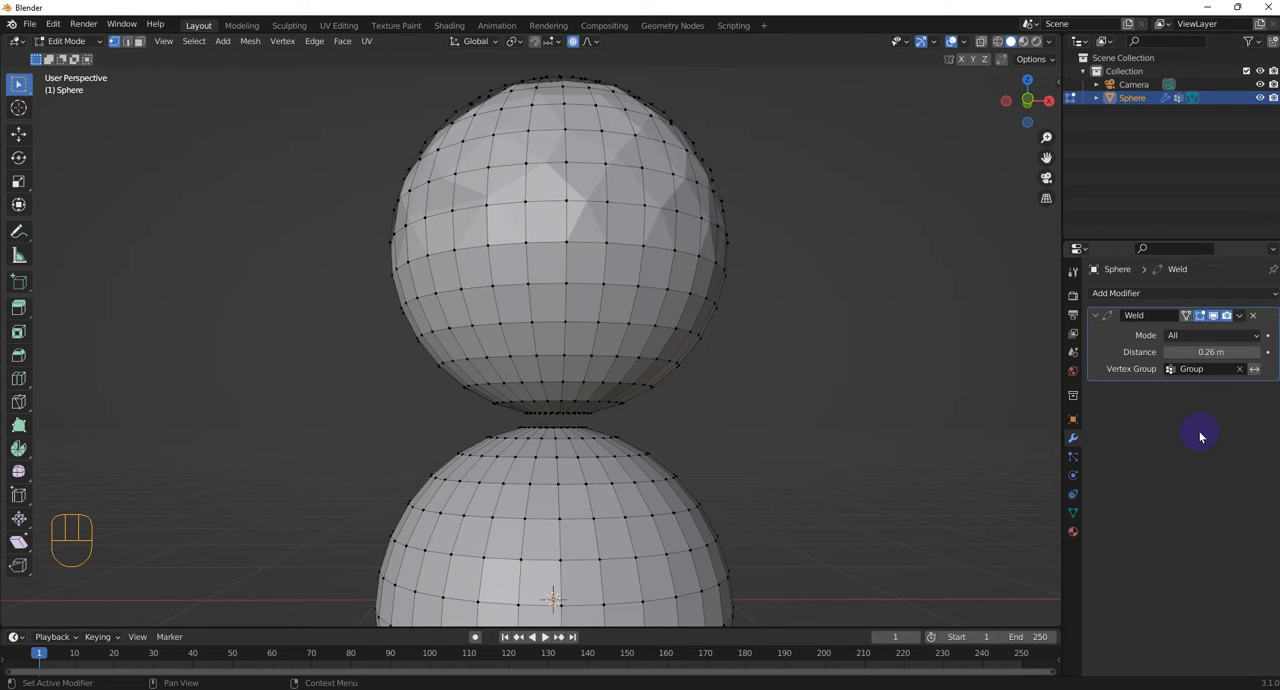
drag(1200, 351, 1243, 351)
Switch the sphere object to Object Mode and apply the Weld modifier
click(1241, 316)
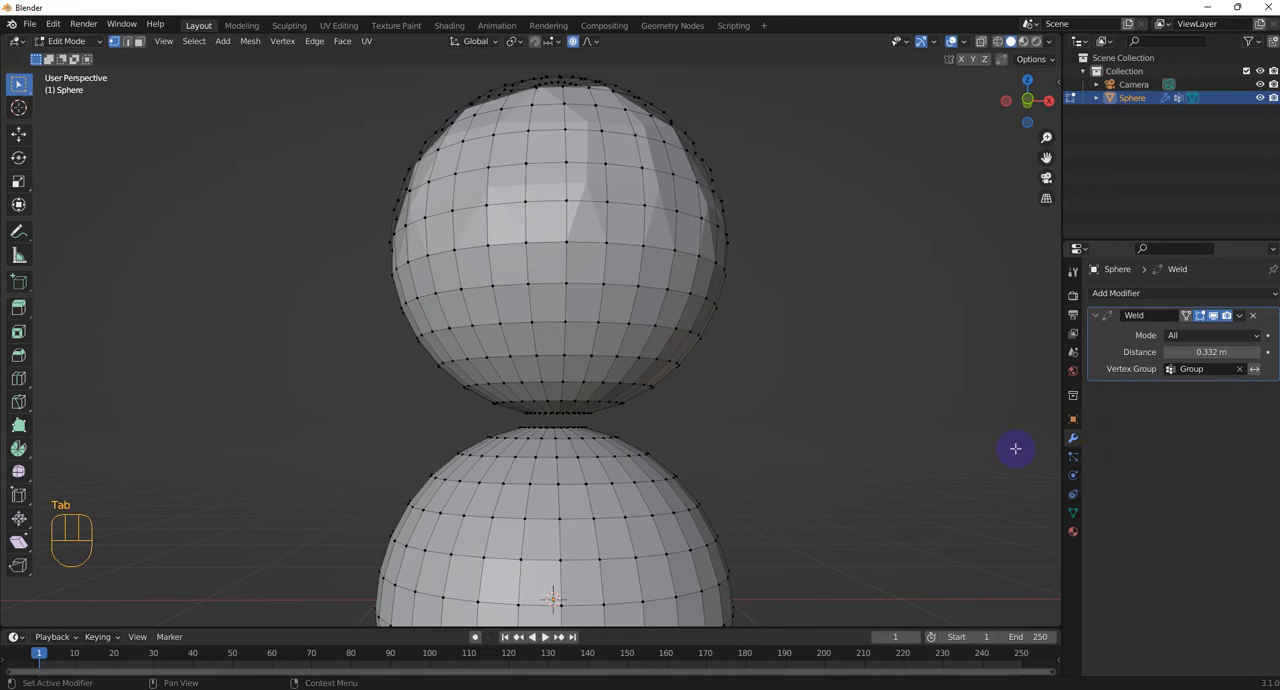
key(Tab)
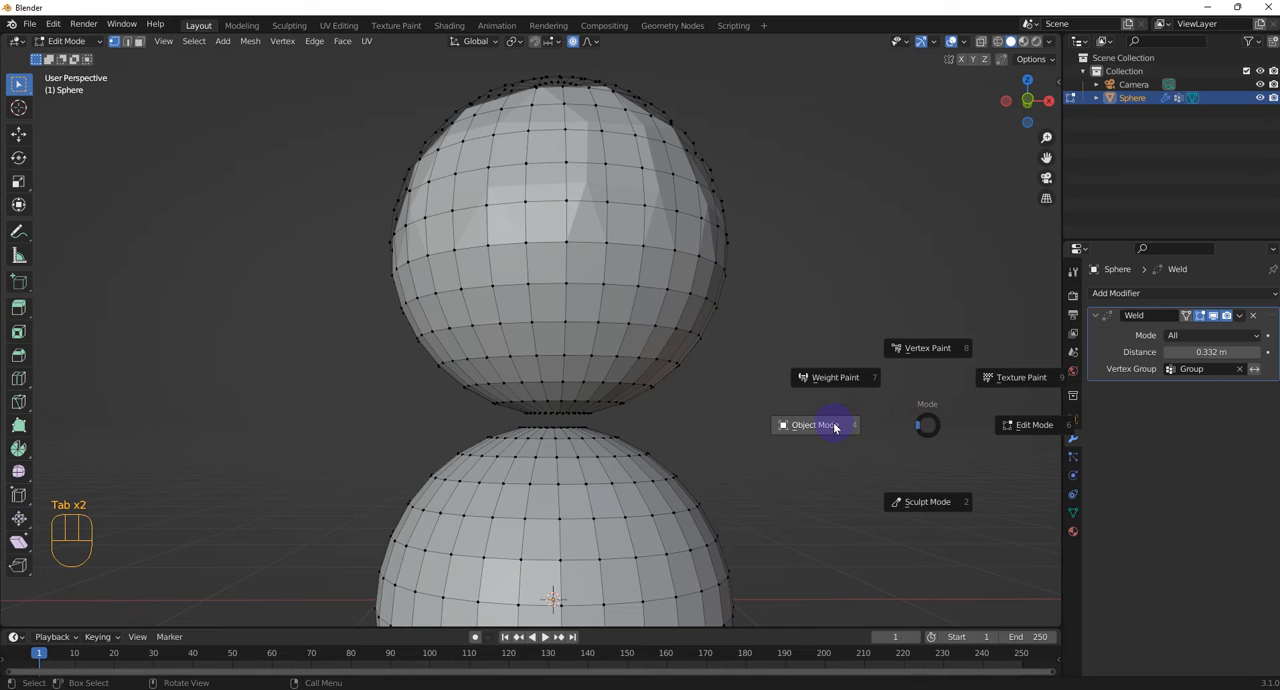
click(835, 427)
click(1240, 317)
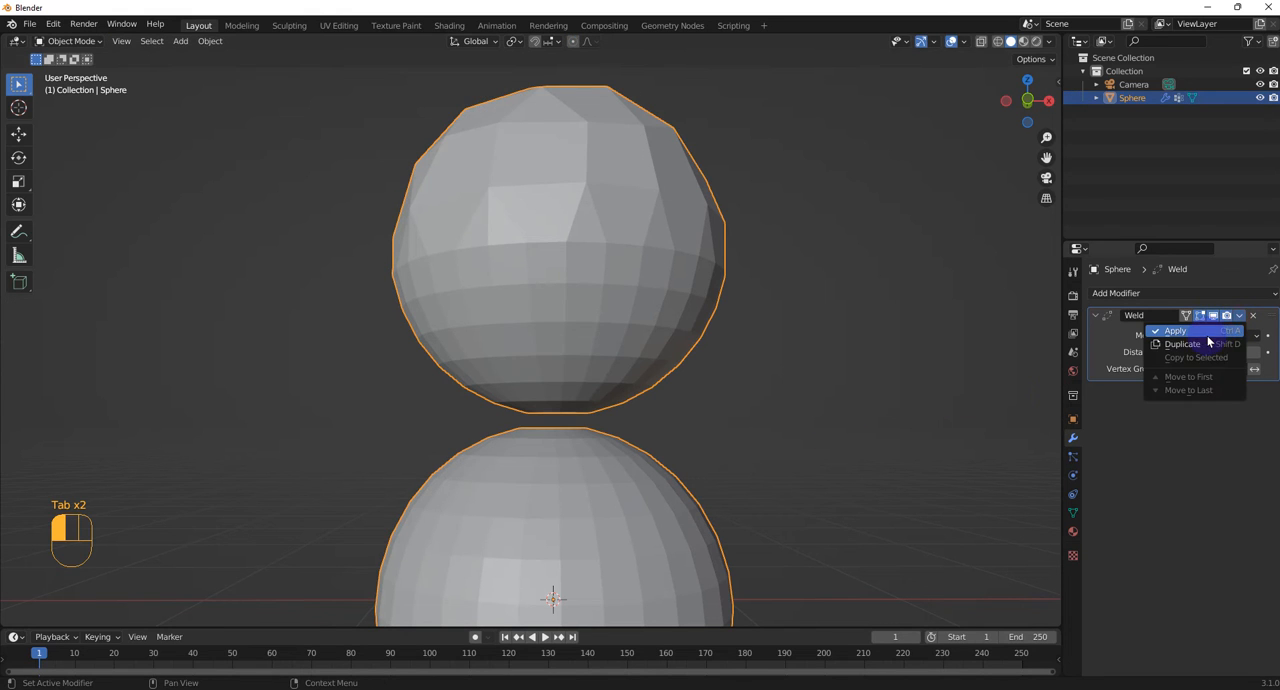
click(1206, 335)
Return to Edit Mode and inspect the welded geometry on the upper half of the top sphere
middle_drag(780, 278, 754, 311)
scroll(725, 306, up, 1)
key(Tab)
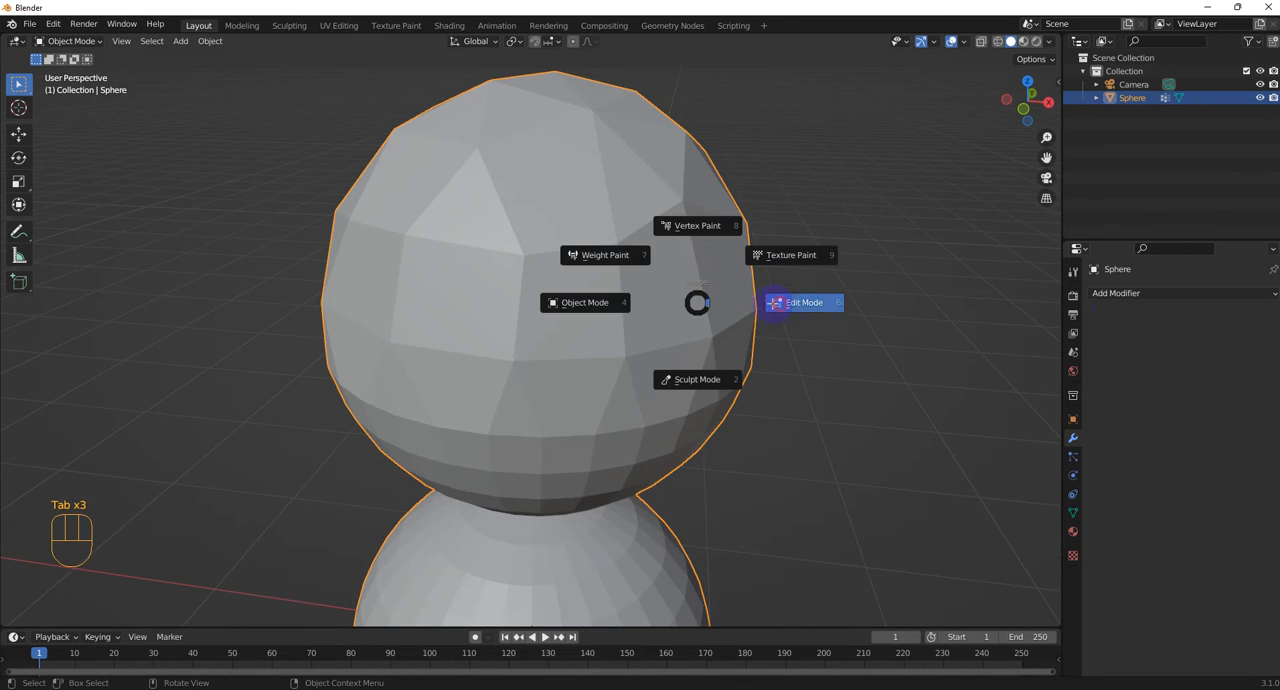
click(694, 300)
middle_drag(543, 235, 297, 187)
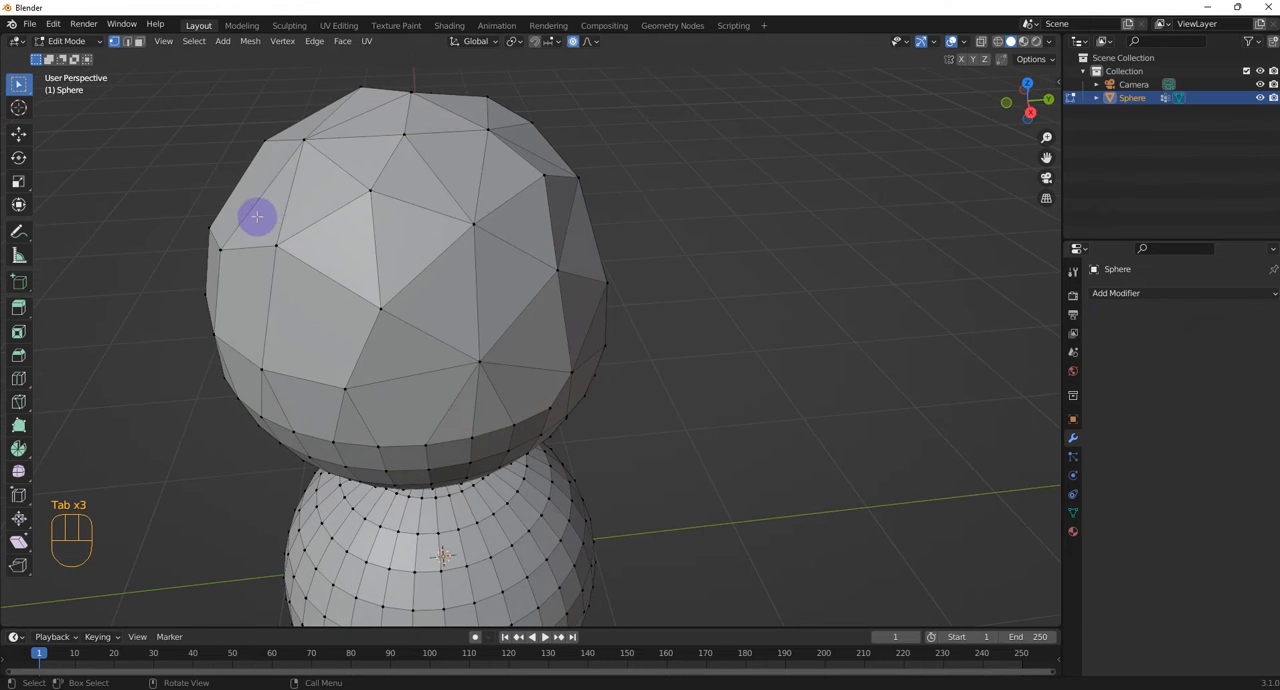
middle_drag(388, 190, 413, 151)
scroll(481, 386, down, 1)
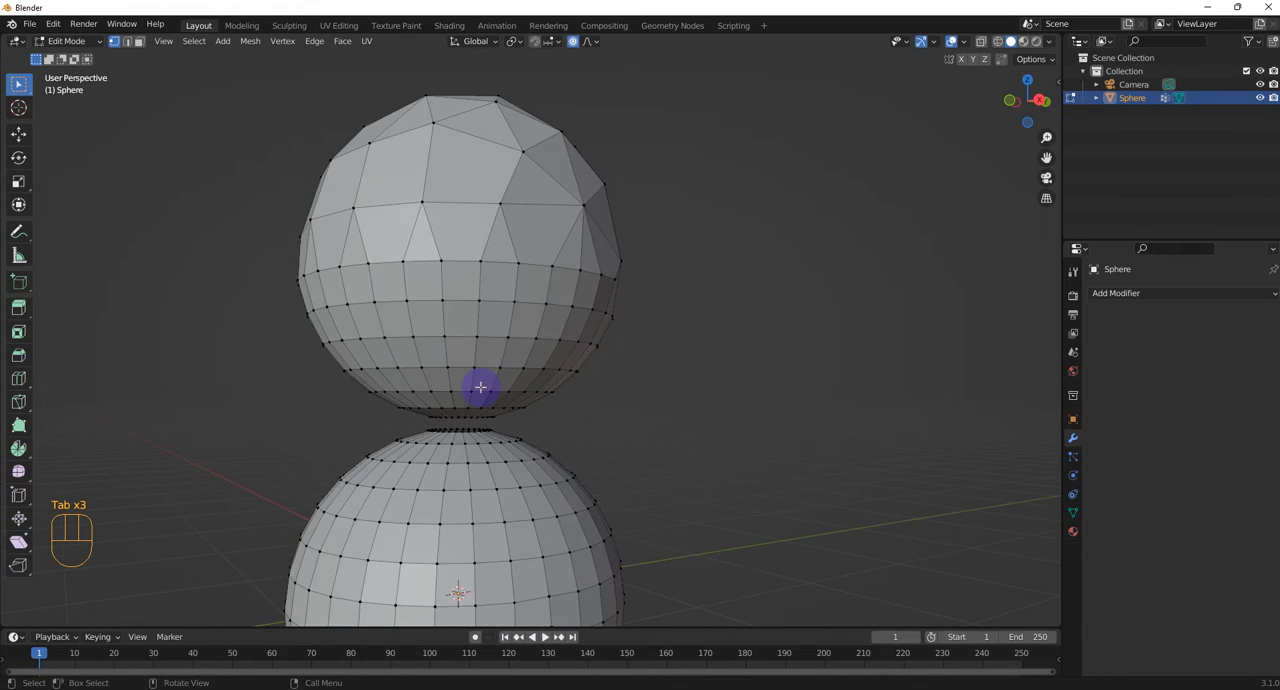
Turn on X-ray display and select only the facing rim loops of both spheres' openings, excluding the neighbouring rings
shift+middle_drag(494, 370, 581, 292)
scroll(532, 370, up, 2)
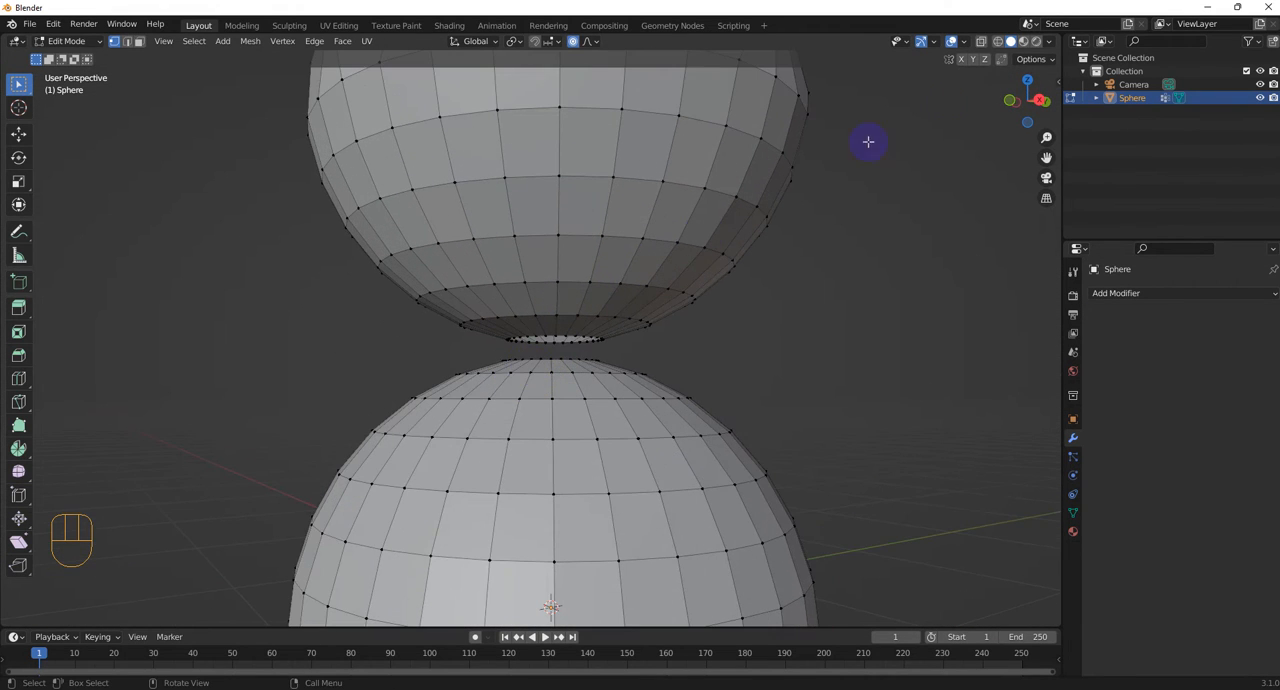
click(981, 41)
drag(484, 325, 630, 367)
scroll(680, 360, up, 1)
mouse_move(660, 365)
middle_down()
mouse_move(529, 363)
mouse_move(450, 341)
middle_up()
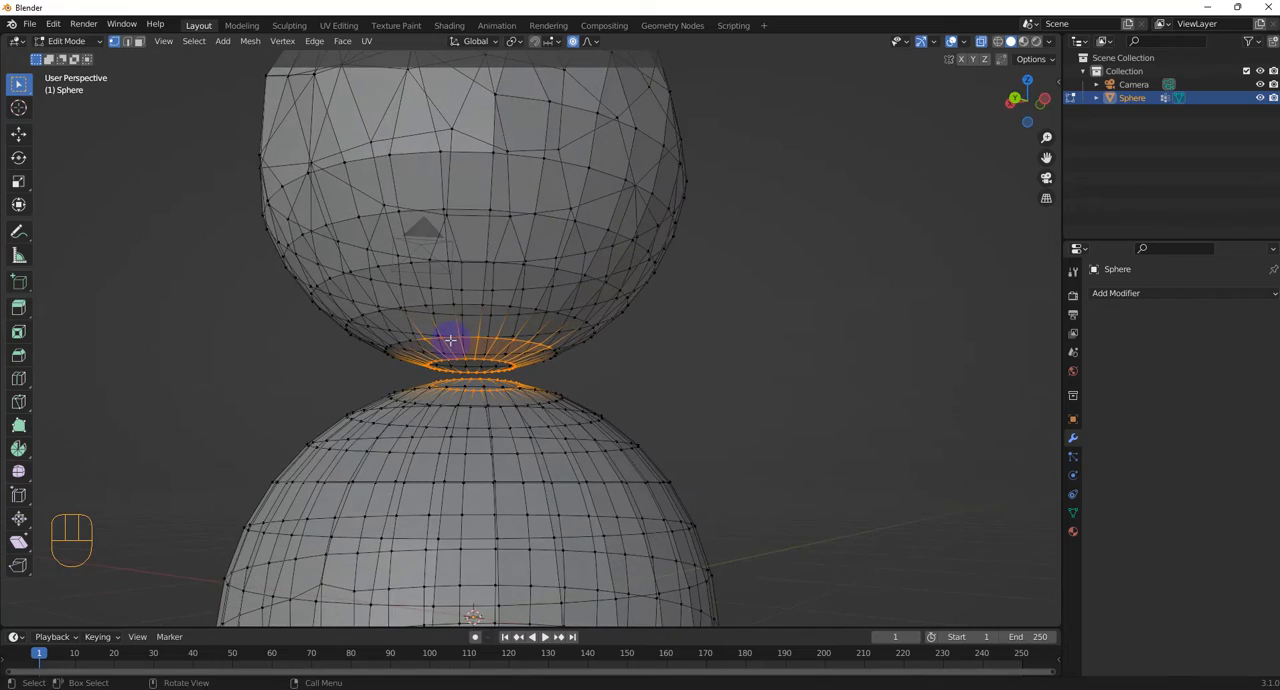
key(c)
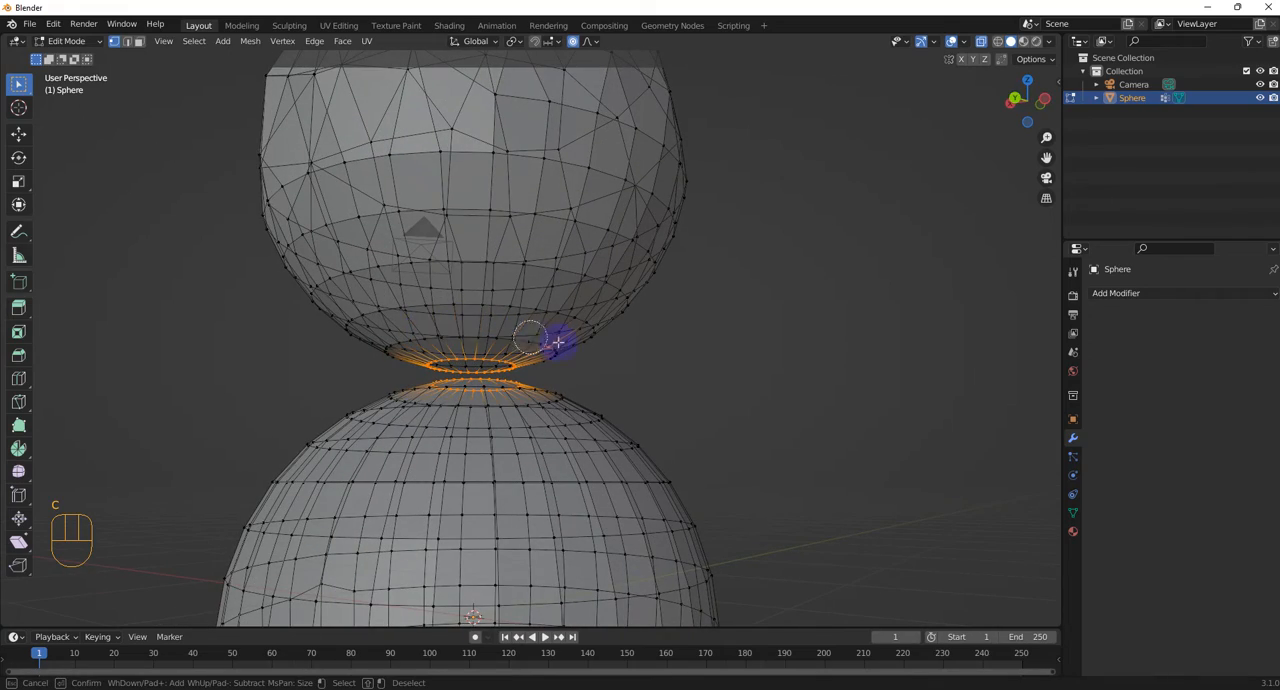
mouse_move(566, 346)
middle_down()
mouse_move(563, 389)
mouse_move(483, 417)
mouse_move(466, 403)
mouse_move(515, 393)
mouse_move(586, 343)
middle_up()
scroll(614, 330, up, 4)
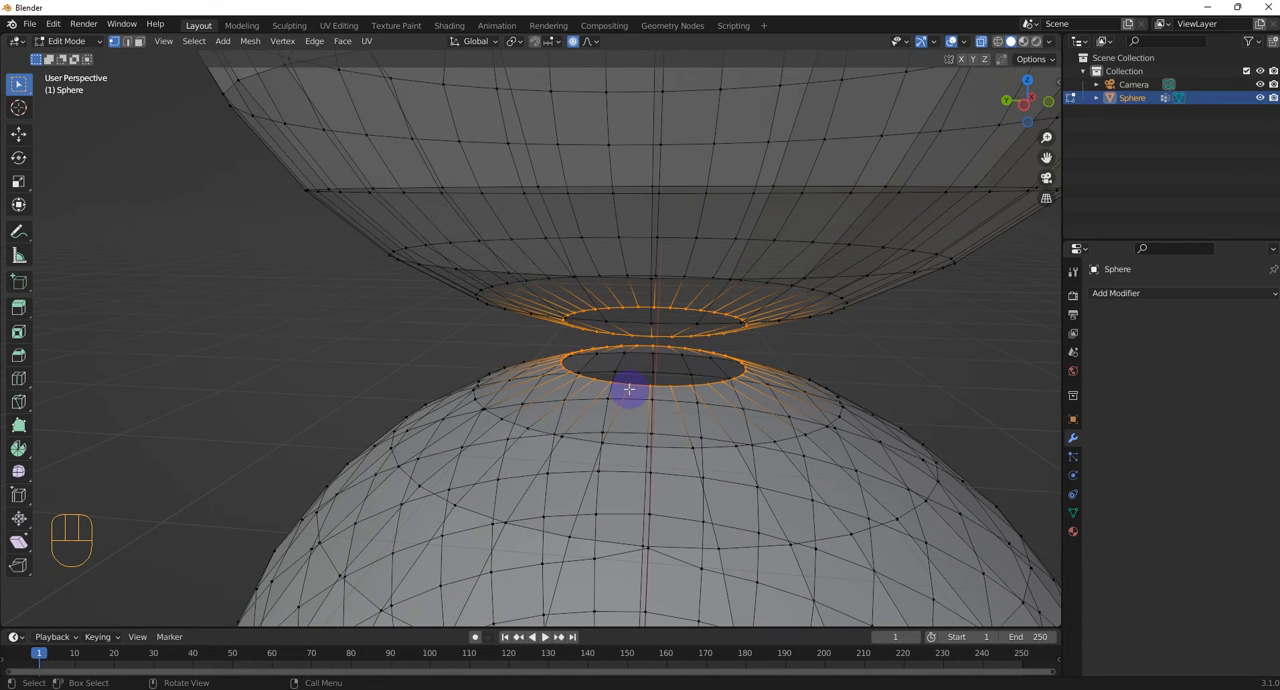
Add a Weld modifier to the sphere object and assign the selected rim vertices to a new vertex group, checking it by deselecting and reselecting them
click(1143, 294)
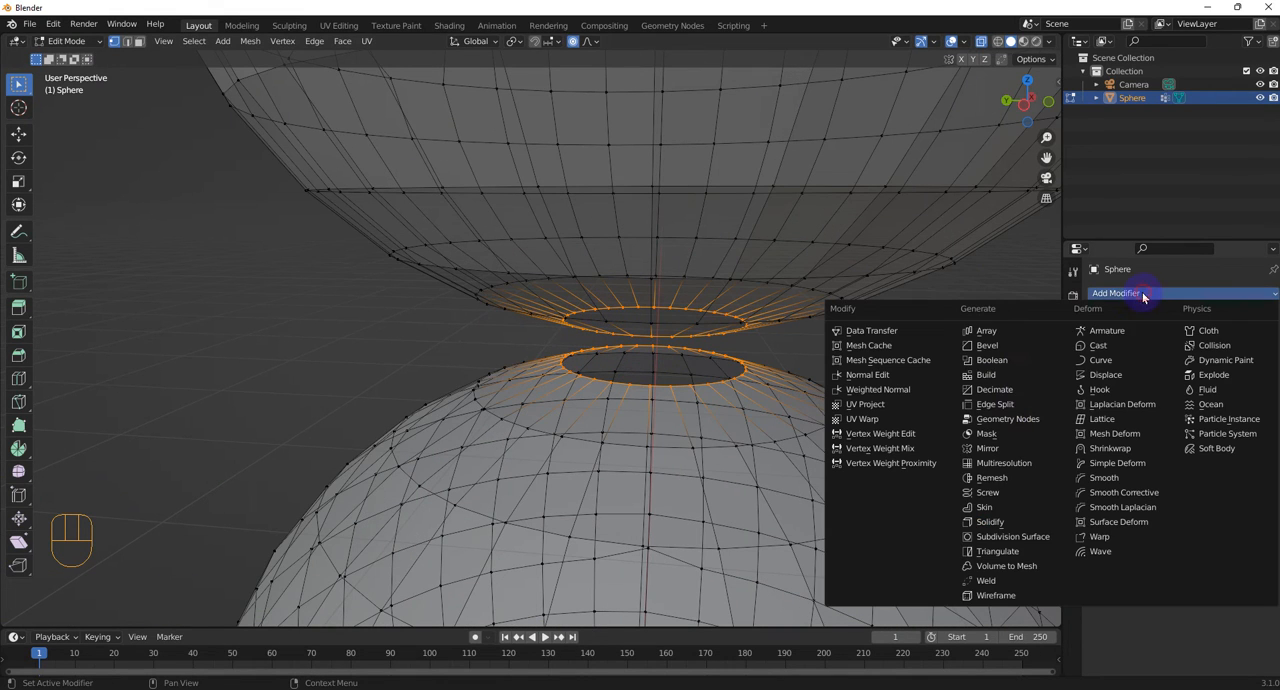
click(988, 580)
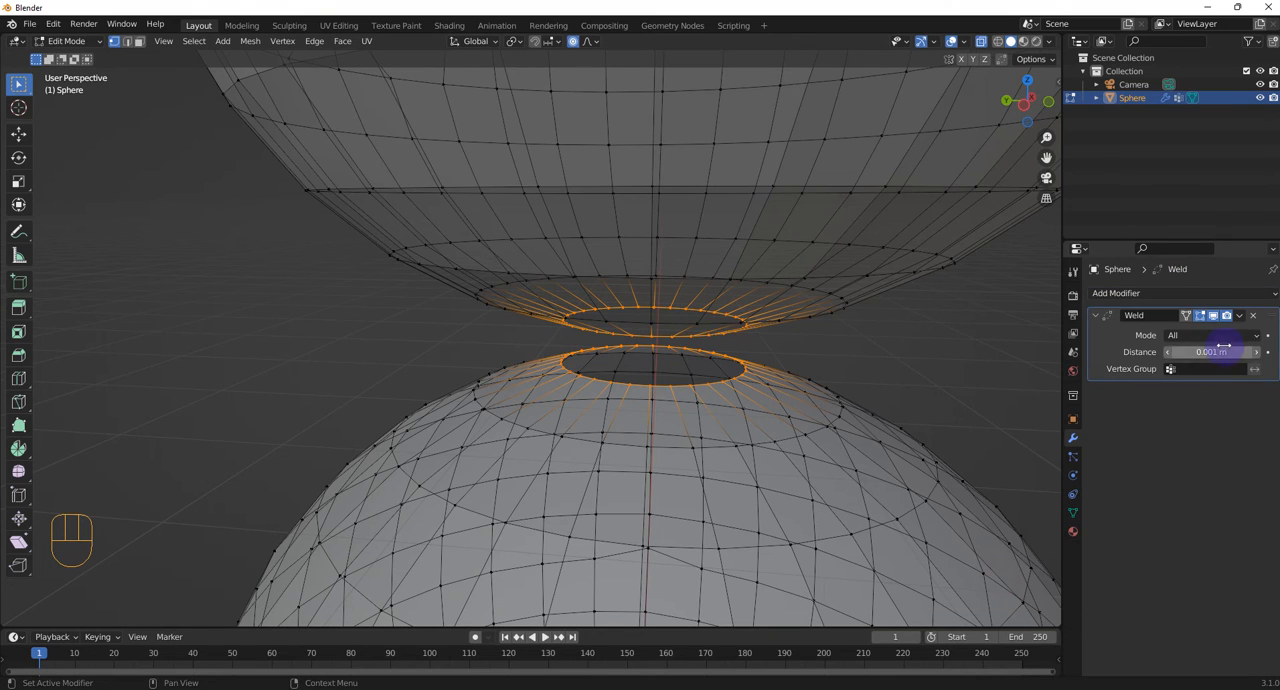
click(1073, 513)
click(1268, 338)
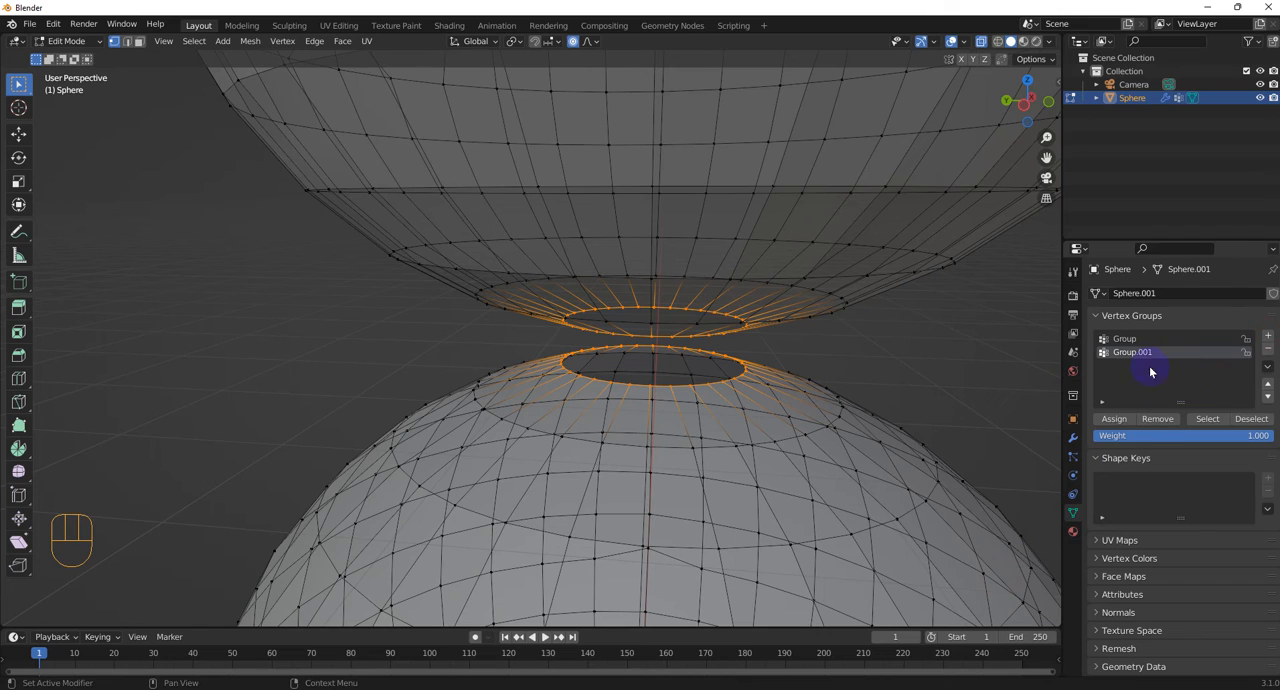
click(1017, 362)
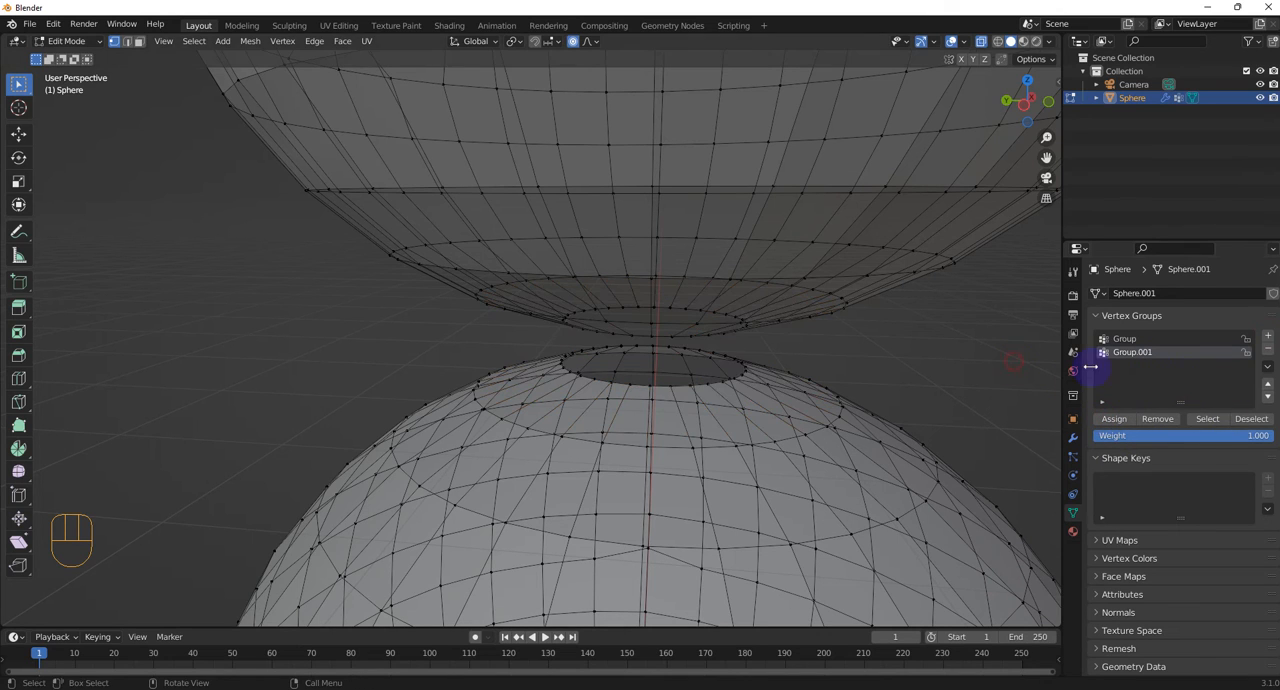
click(1209, 420)
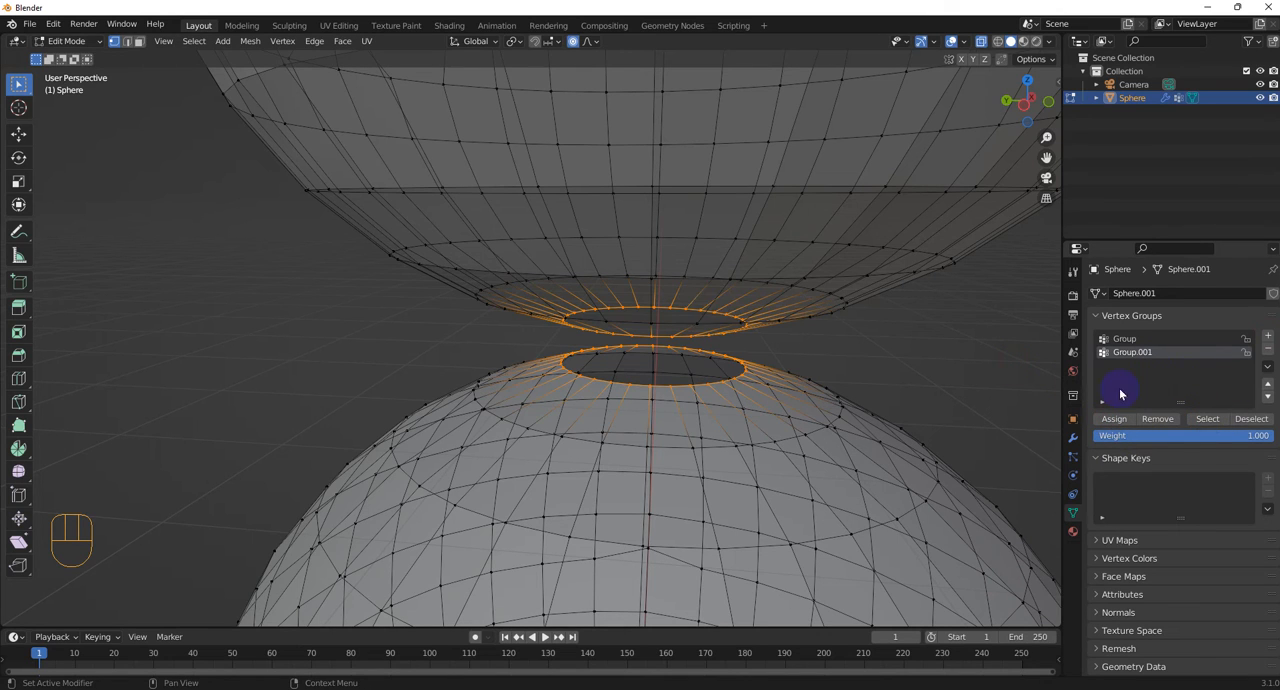
Limit the Weld modifier to the vertex group Group.001
click(1073, 437)
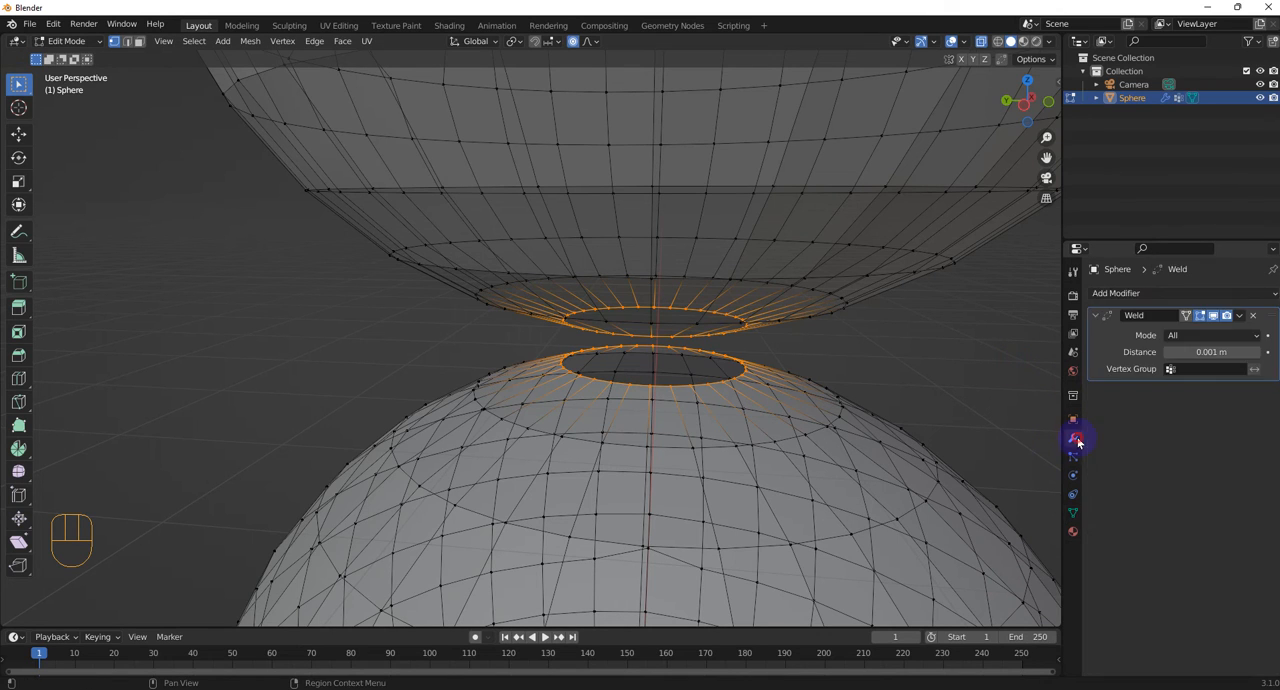
click(1218, 368)
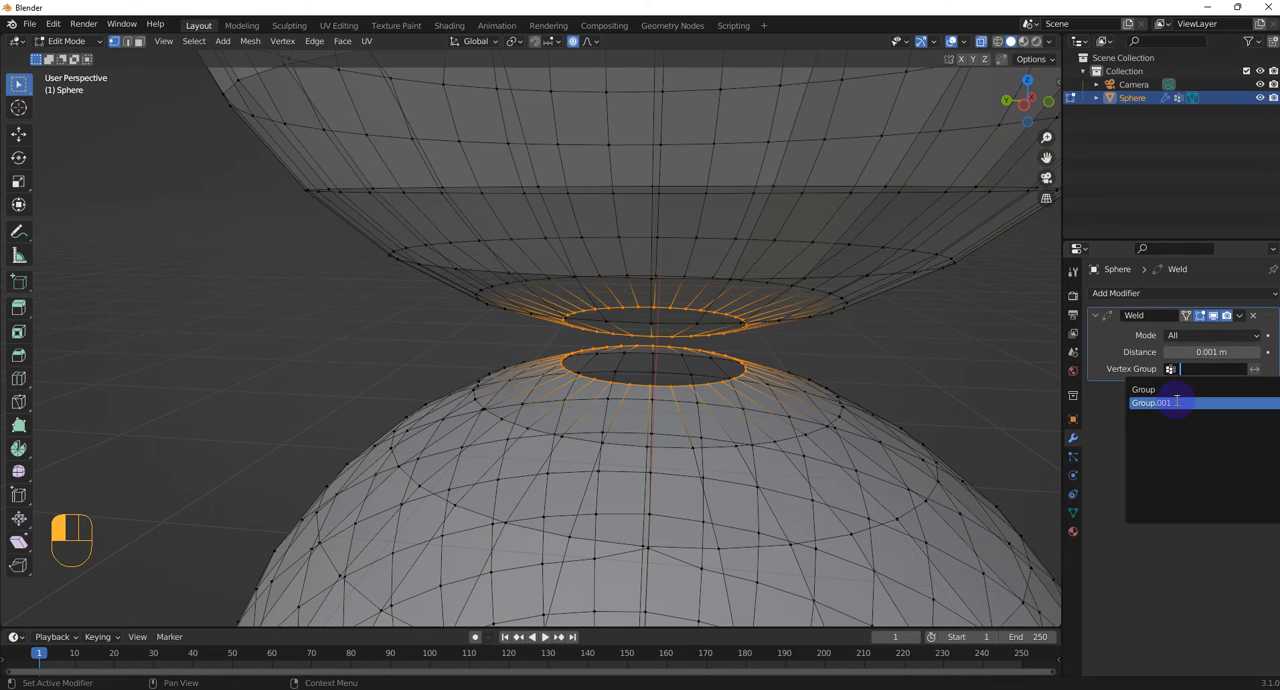
click(1177, 402)
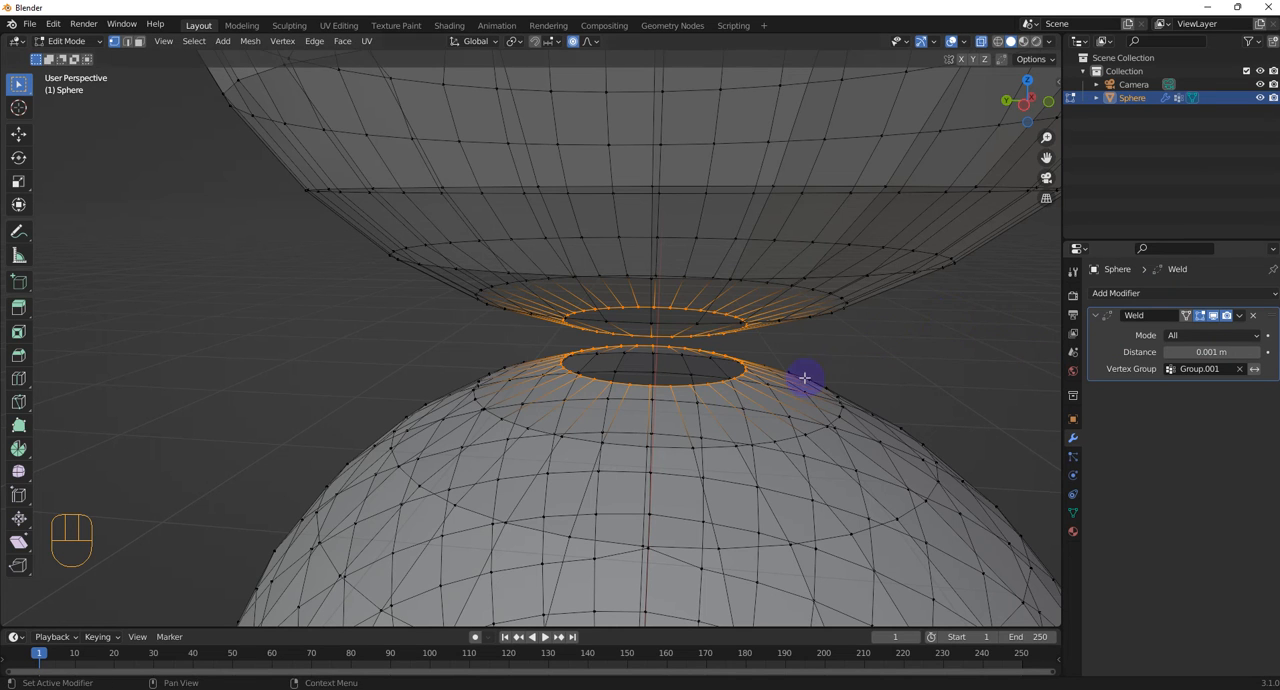
Turn off X-ray display and raise the Weld modifier's merge distance to 0.17 m, inspecting the junction between the two spheres
middle_drag(806, 374, 880, 370)
click(982, 42)
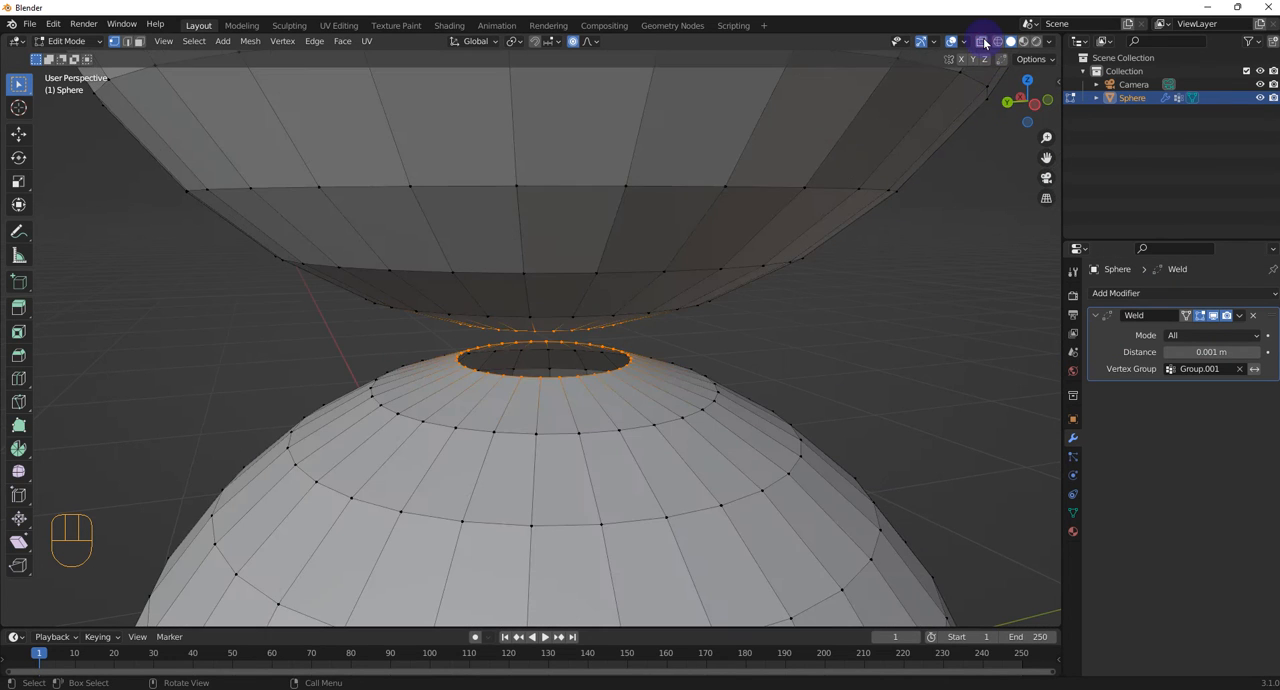
scroll(686, 331, up, 5)
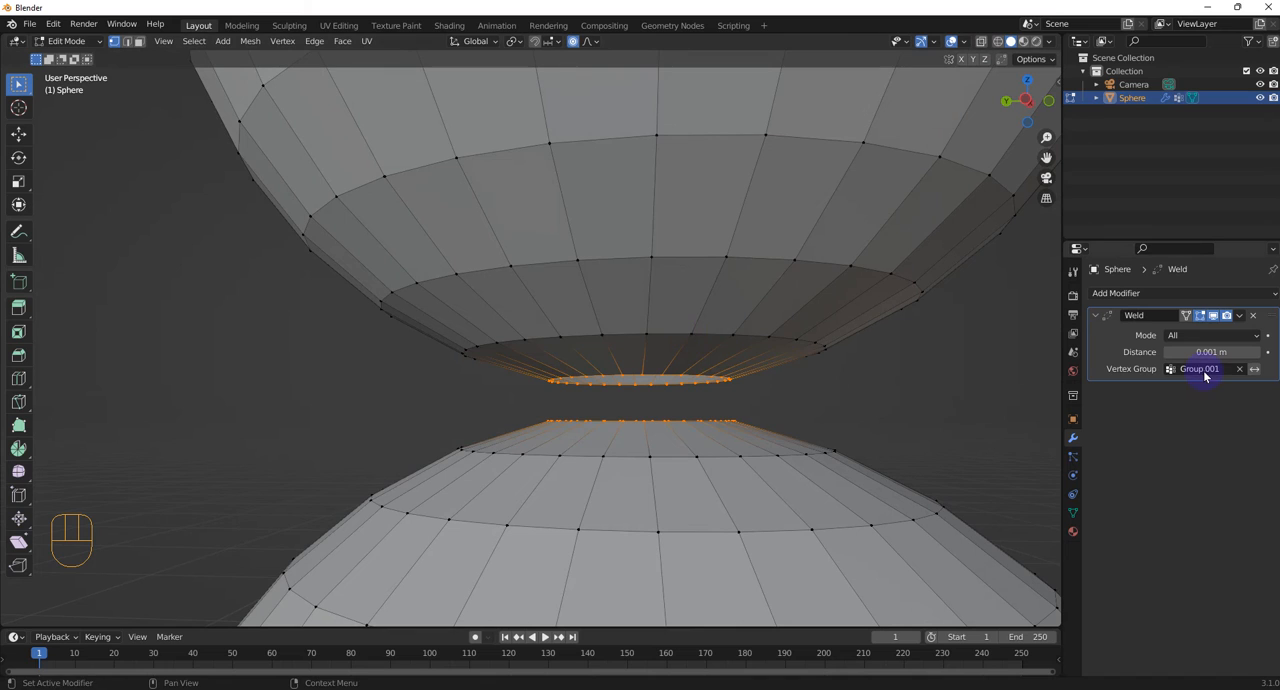
click(1205, 352)
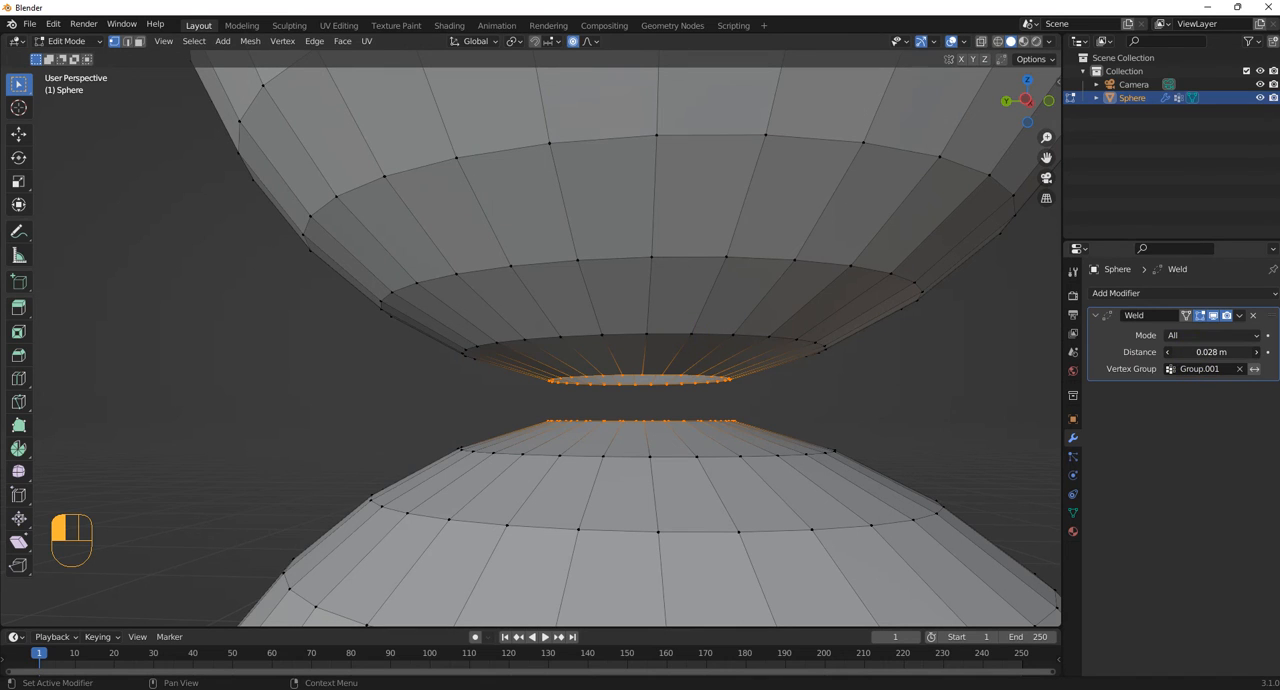
drag(1205, 352, 1275, 352)
middle_drag(837, 386, 669, 366)
scroll(700, 363, down, 1)
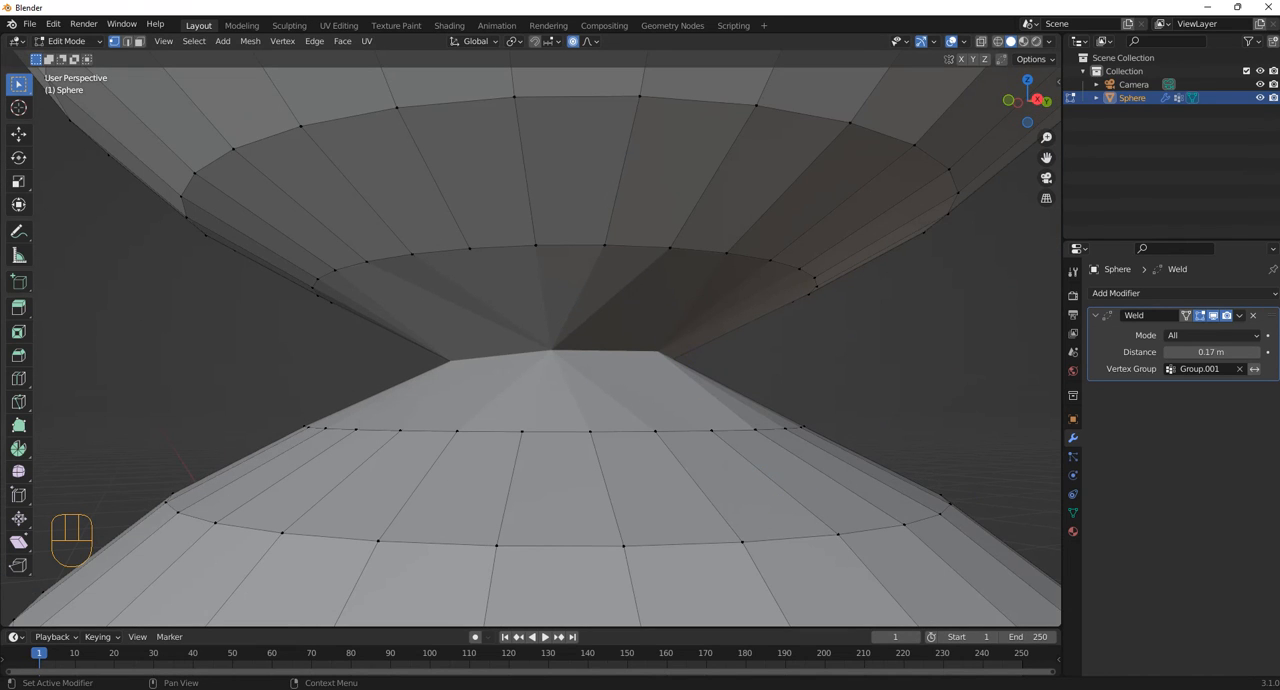
scroll(643, 478, down, 2)
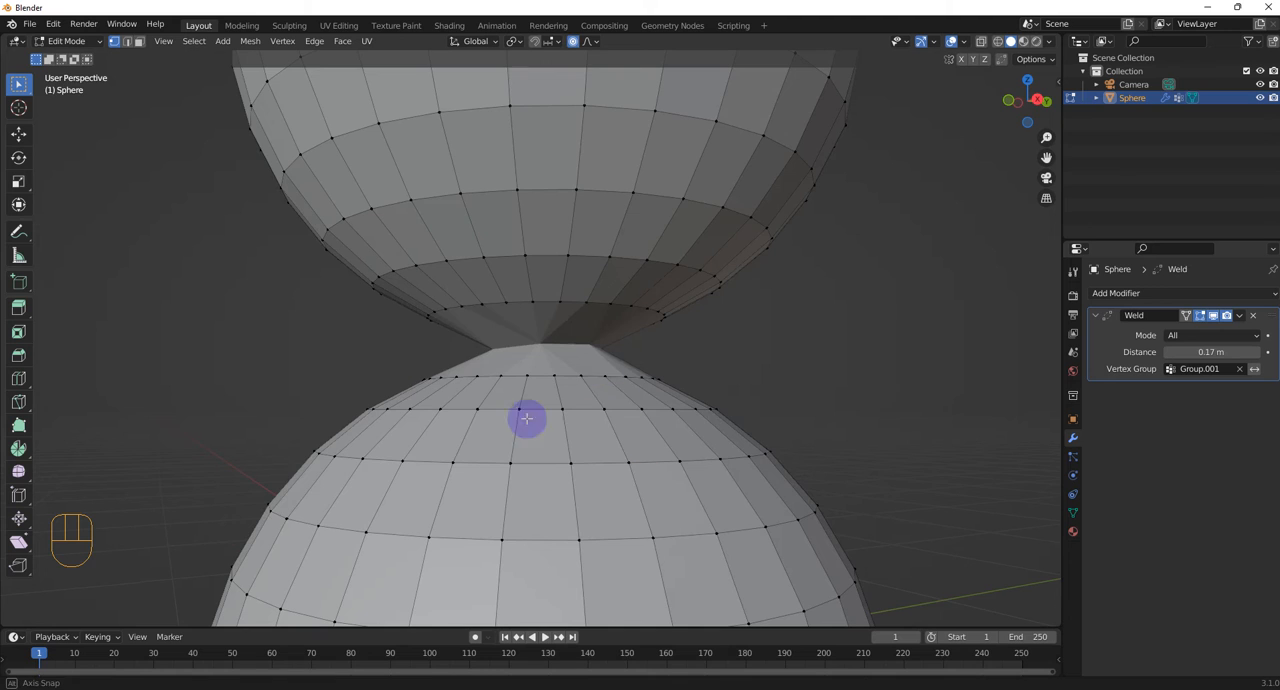
middle_drag(526, 421, 386, 383)
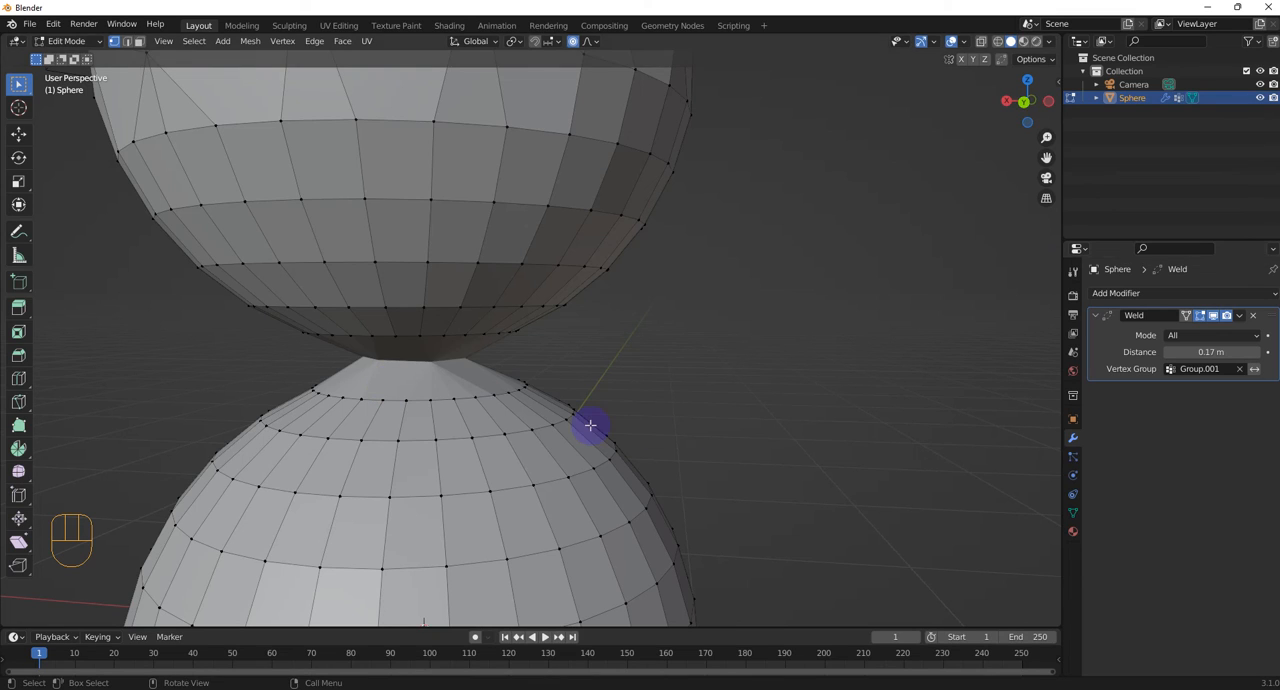
middle_drag(586, 424, 570, 415)
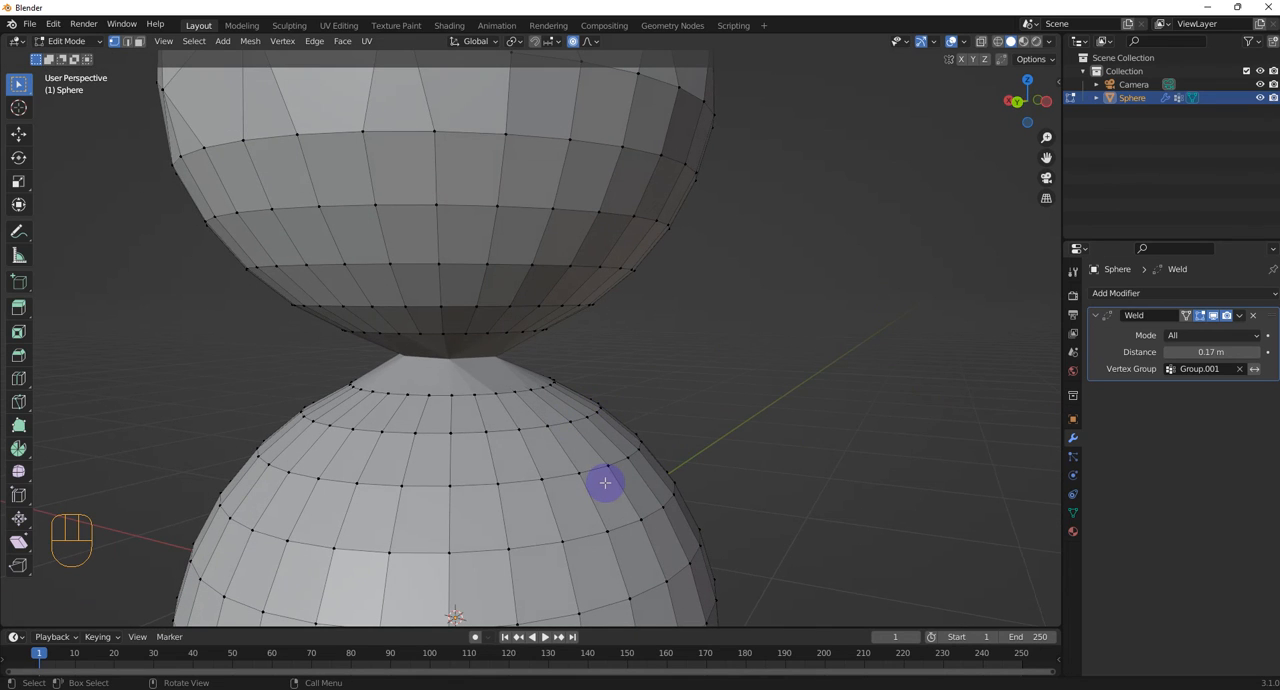
Switch to Object Mode and apply the Weld modifier that joins the two rims
key(Tab)
click(486, 478)
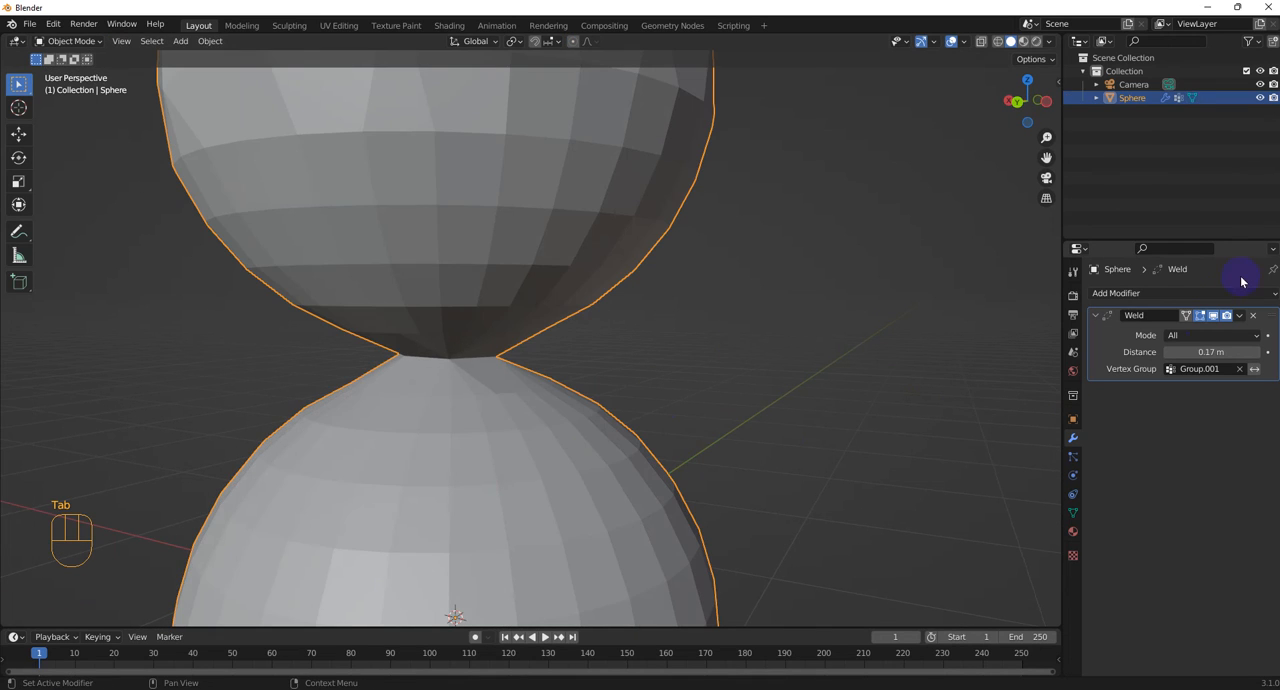
click(1238, 316)
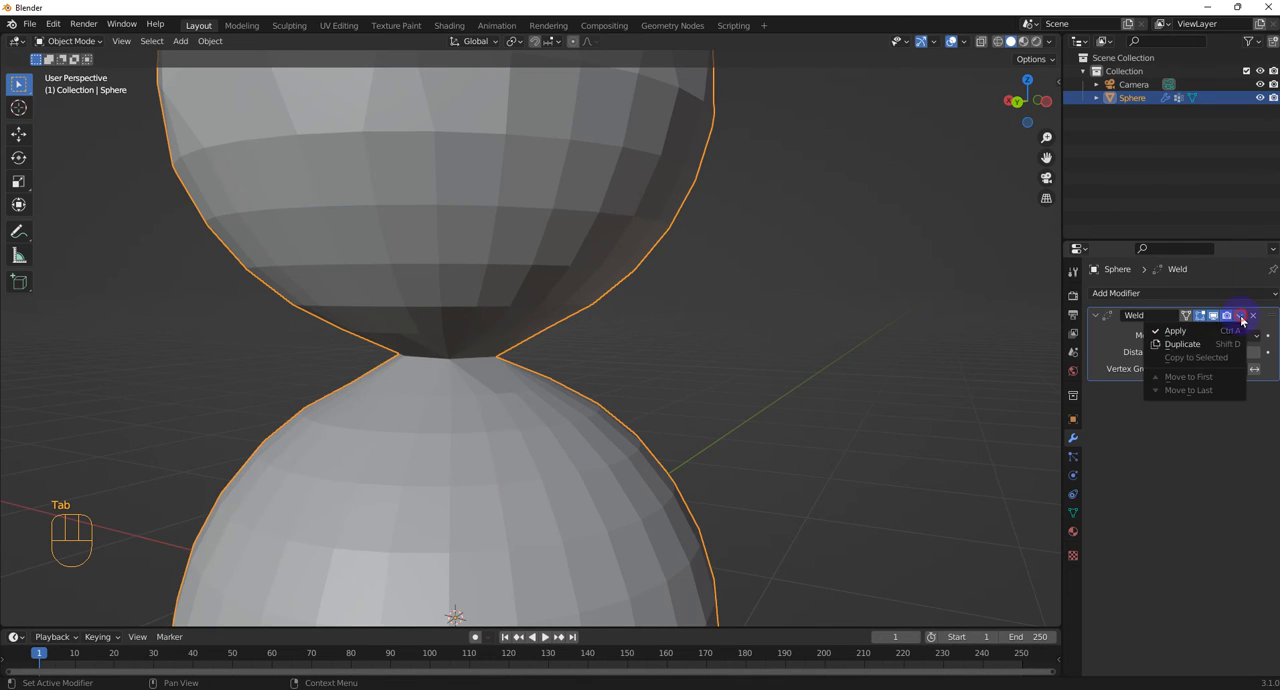
click(1175, 330)
Compare the joined spheres with and without X-ray display, leave X-ray on, and return to Edit Mode
middle_drag(889, 403, 740, 413)
scroll(1030, 98, down, 1)
click(983, 43)
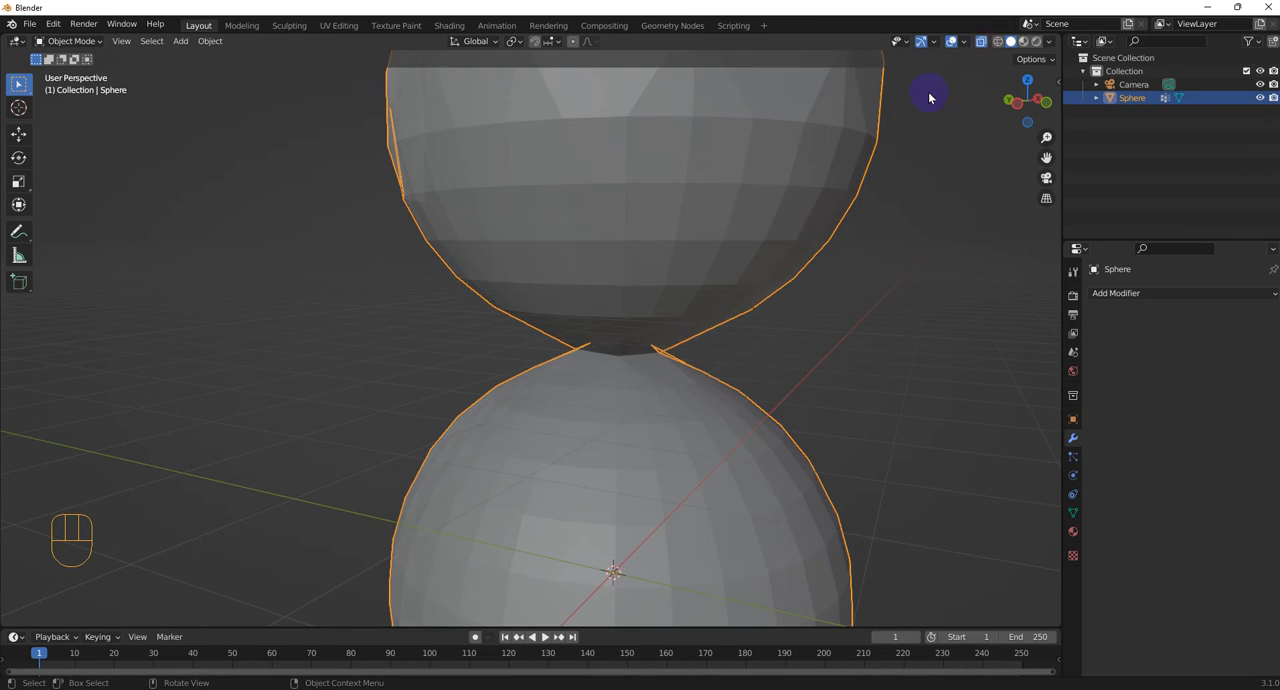
scroll(703, 334, up, 2)
click(981, 43)
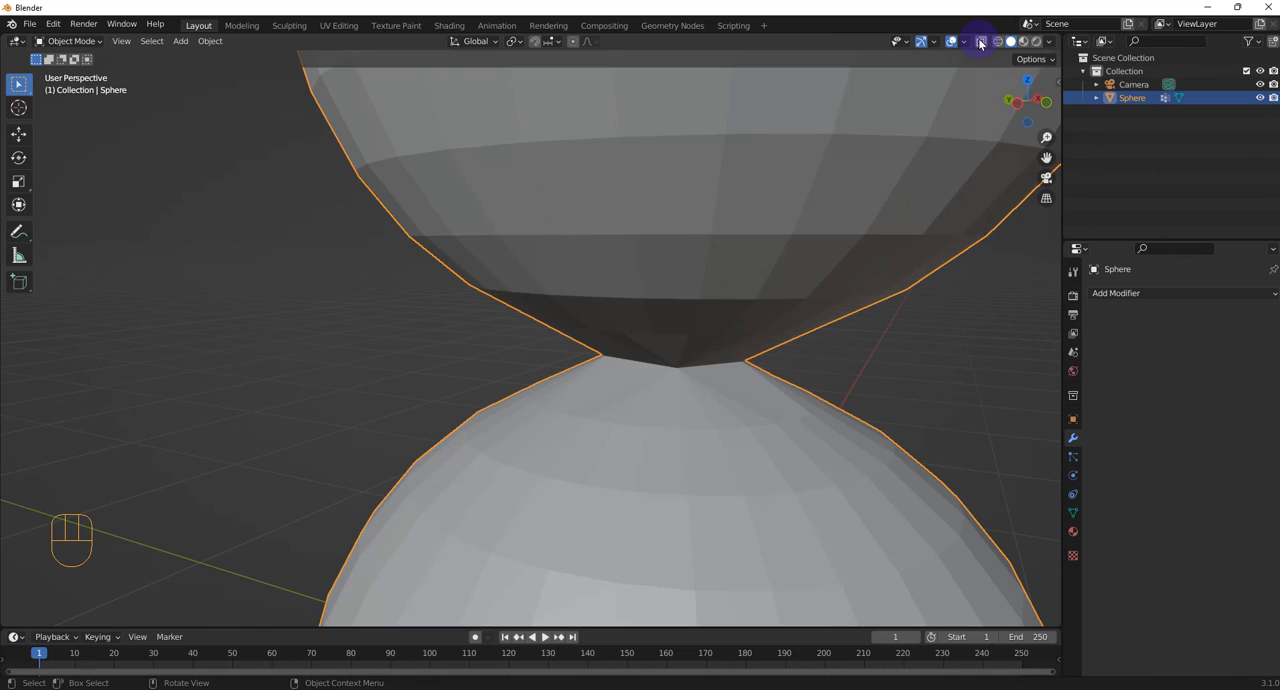
click(981, 43)
key(Tab)
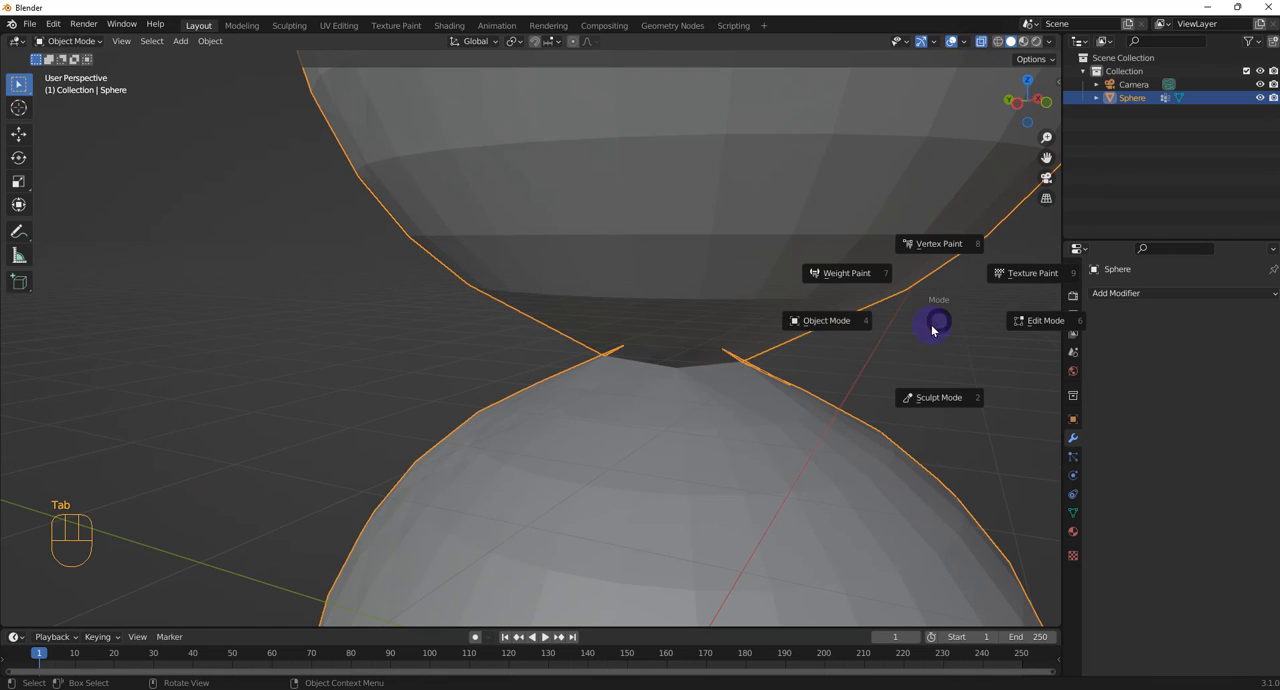
click(1018, 320)
Examine the merged rim vertices between the spheres up close and then the whole welded mesh from several angles
scroll(703, 357, up, 5)
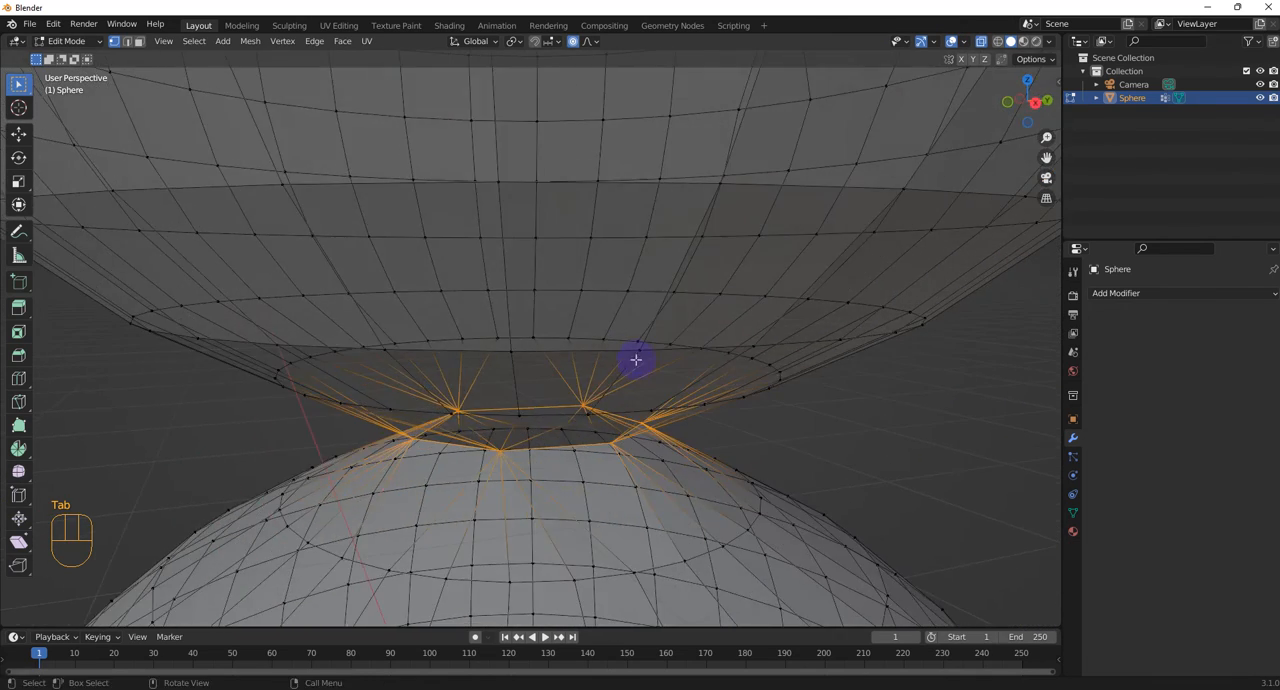
scroll(509, 443, up, 2)
middle_drag(509, 443, 531, 409)
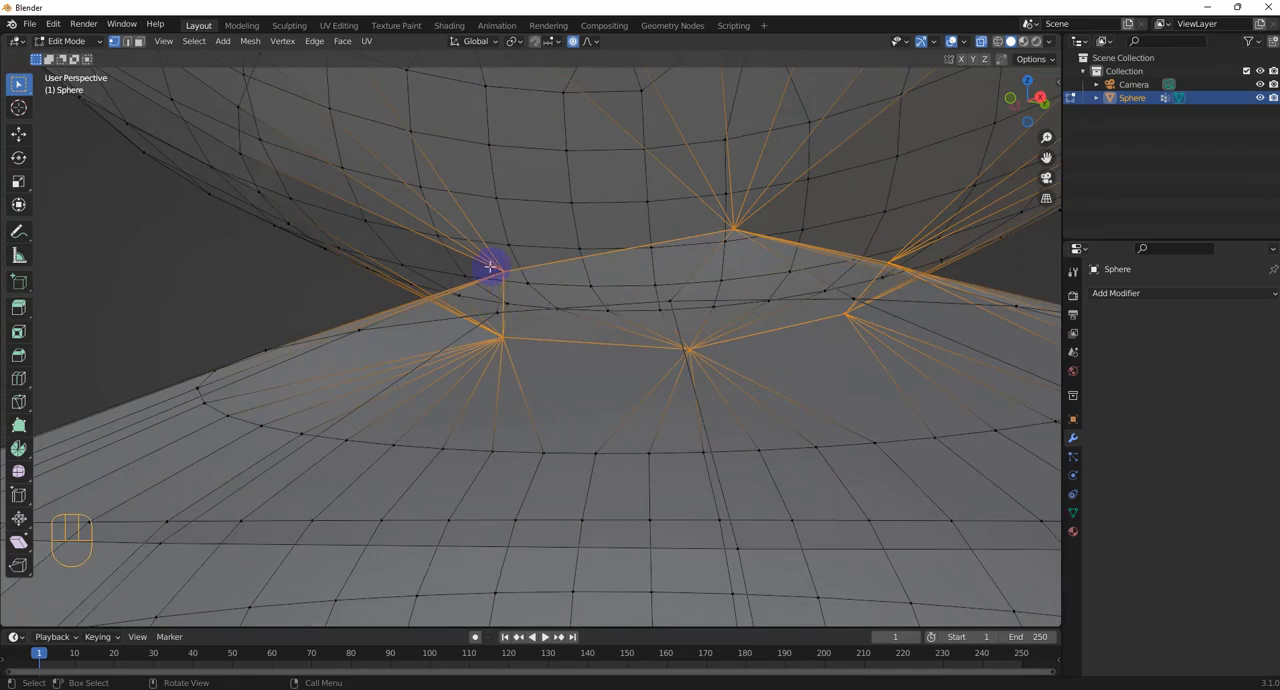
middle_drag(490, 266, 666, 331)
scroll(638, 369, down, 2)
scroll(668, 410, down, 2)
middle_drag(669, 410, 603, 424)
scroll(531, 480, down, 5)
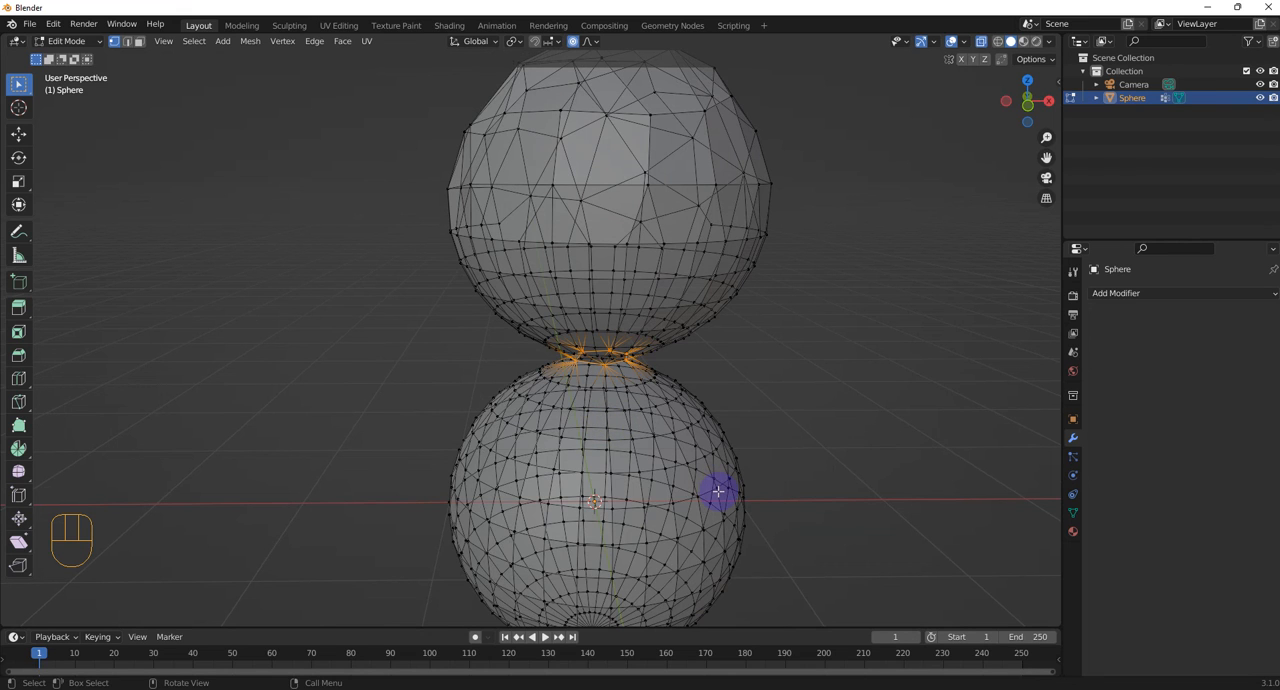
scroll(718, 491, down, 2)
middle_drag(690, 482, 651, 481)
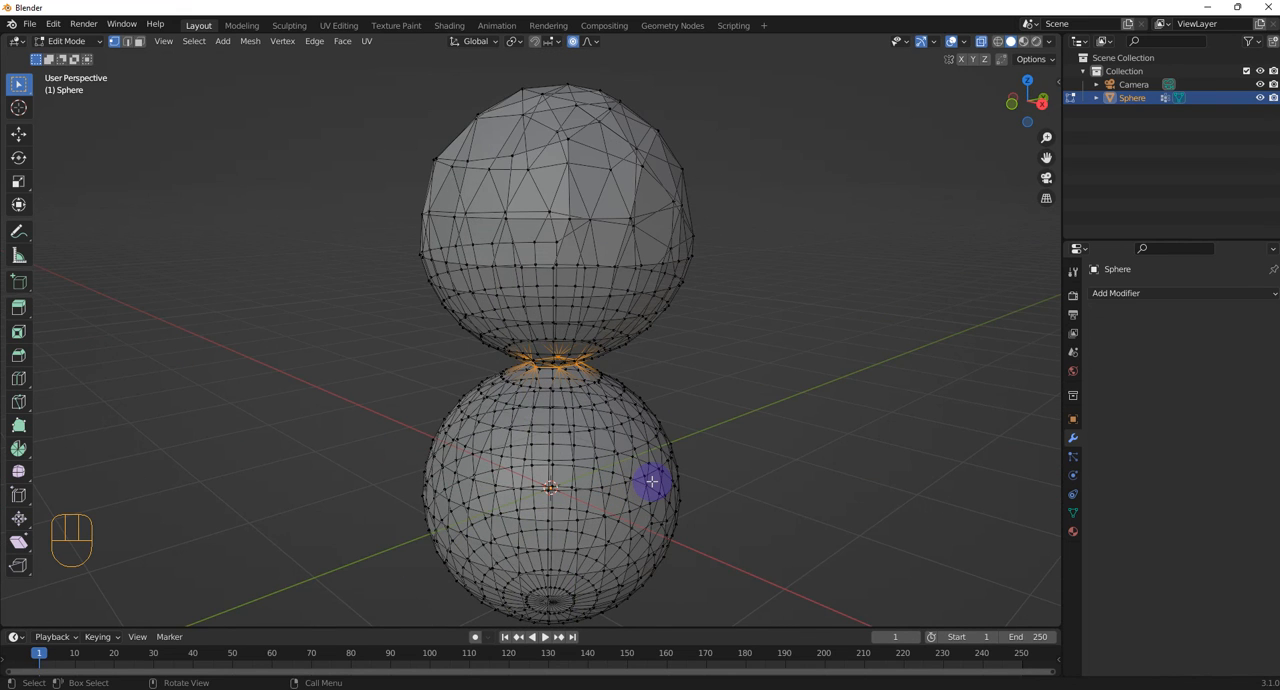